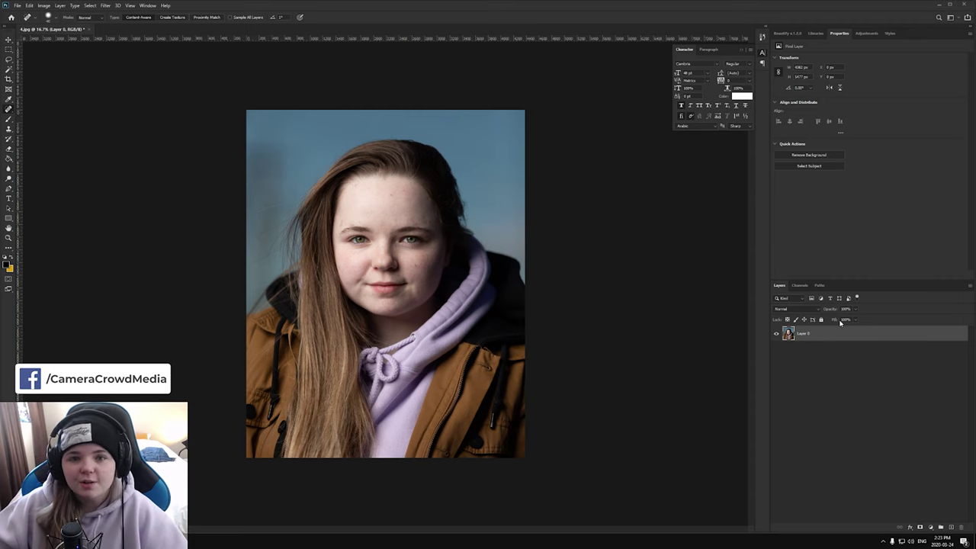
# Step: Duplicate Layer 0 into Layer 0 copy, make the copy active, and zoom in on the face
pyautogui.moveTo(839, 335); pyautogui.dragTo(950, 528)
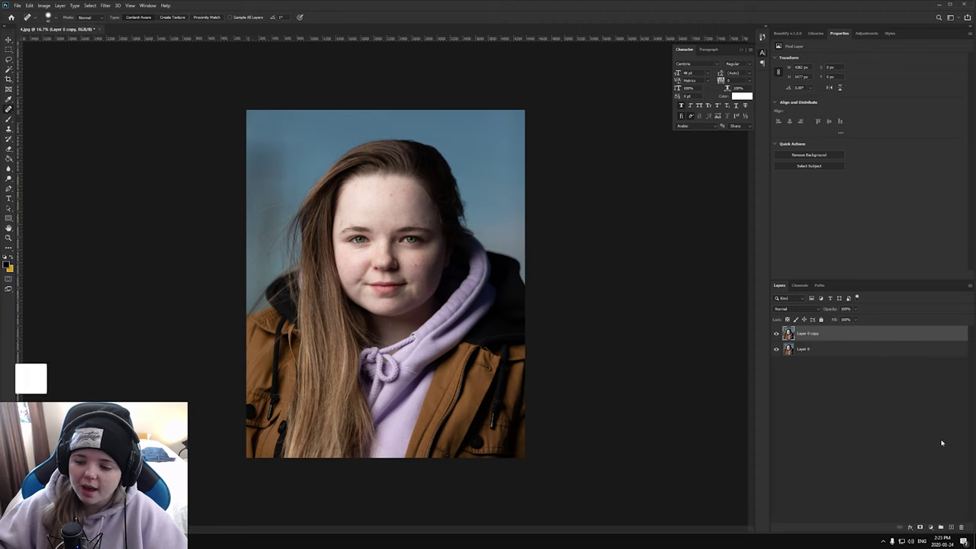
pyautogui.click(845, 350)
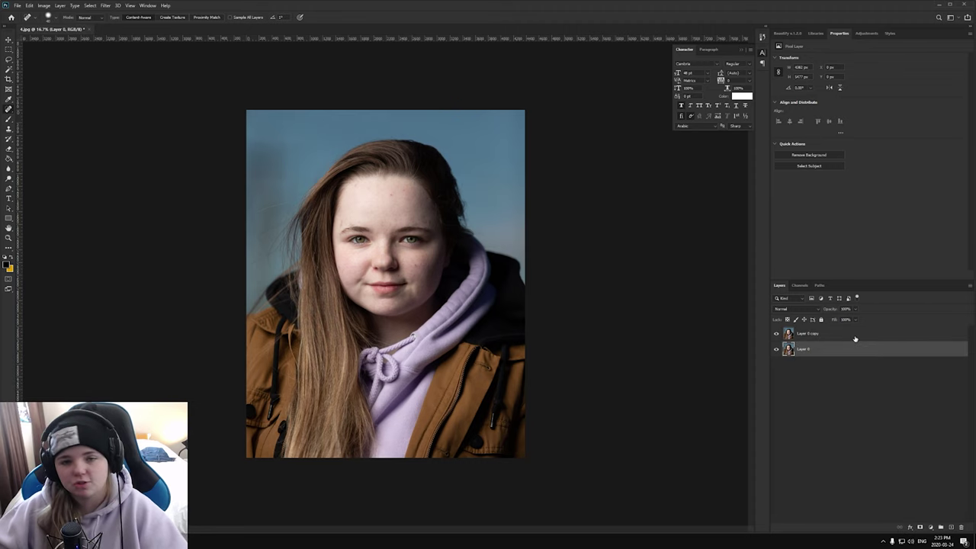
pyautogui.click(837, 335)
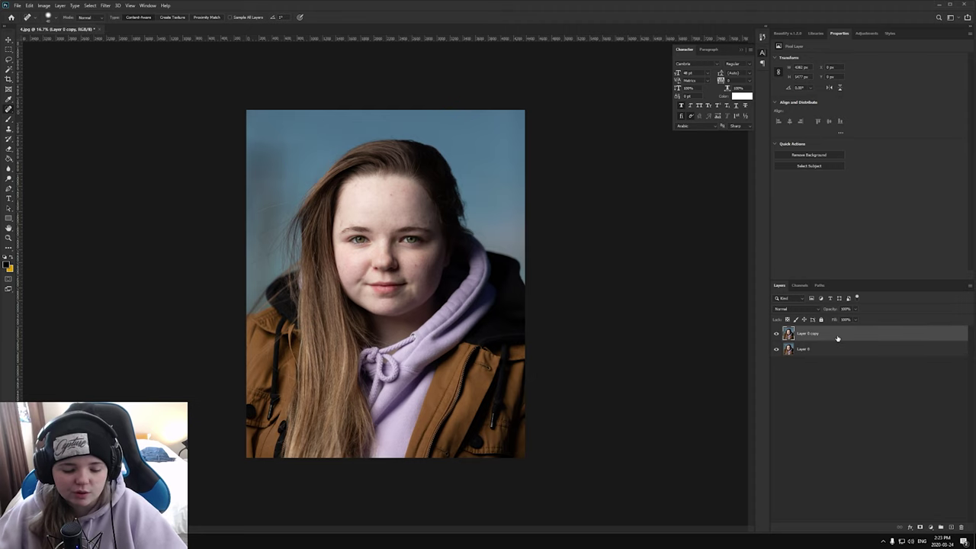
pyautogui.hotkey('ctrl', '+')
pyautogui.hotkey('ctrl', '+')
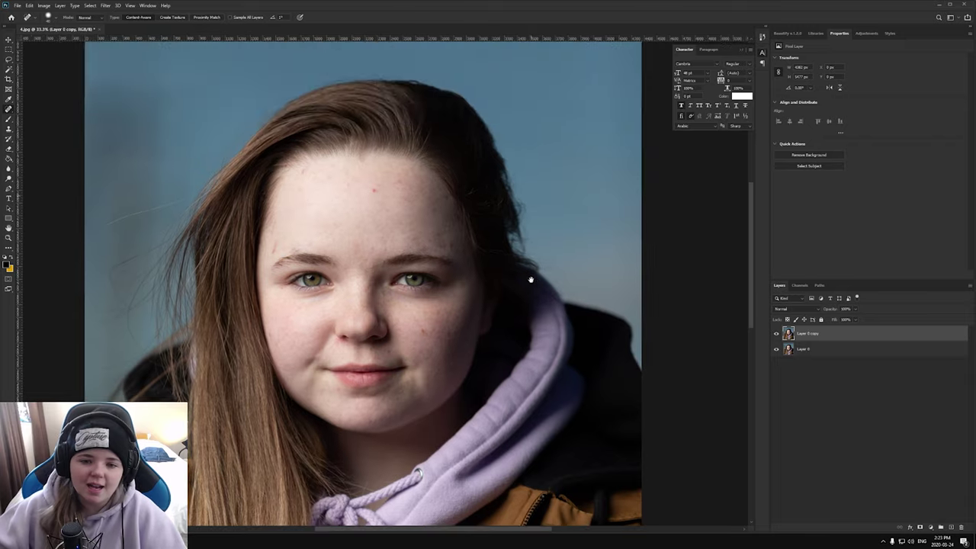
pyautogui.moveTo(530, 280); pyautogui.dragTo(541, 266)
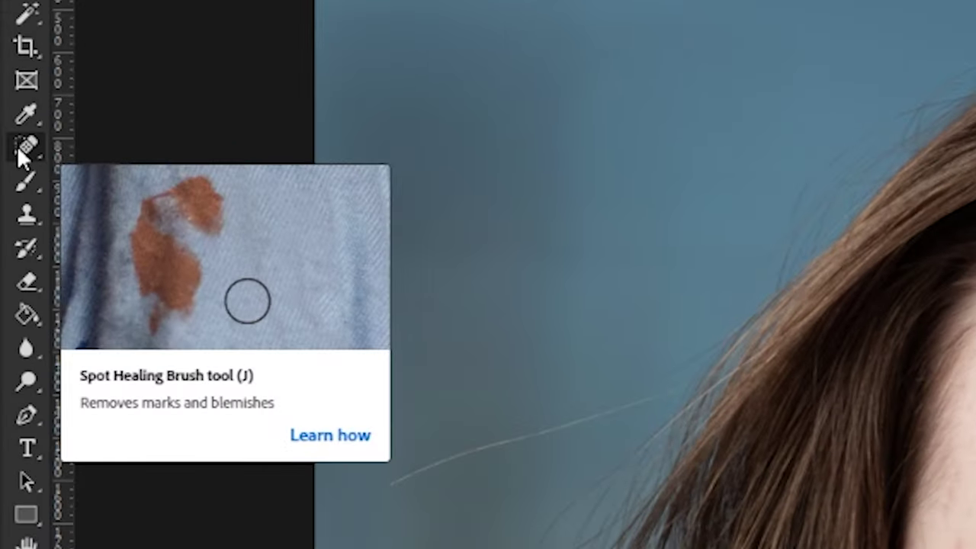
# Step: With the Spot Healing Brush, heal the red forehead spot and the right temple blemishes
pyautogui.click(22, 148)
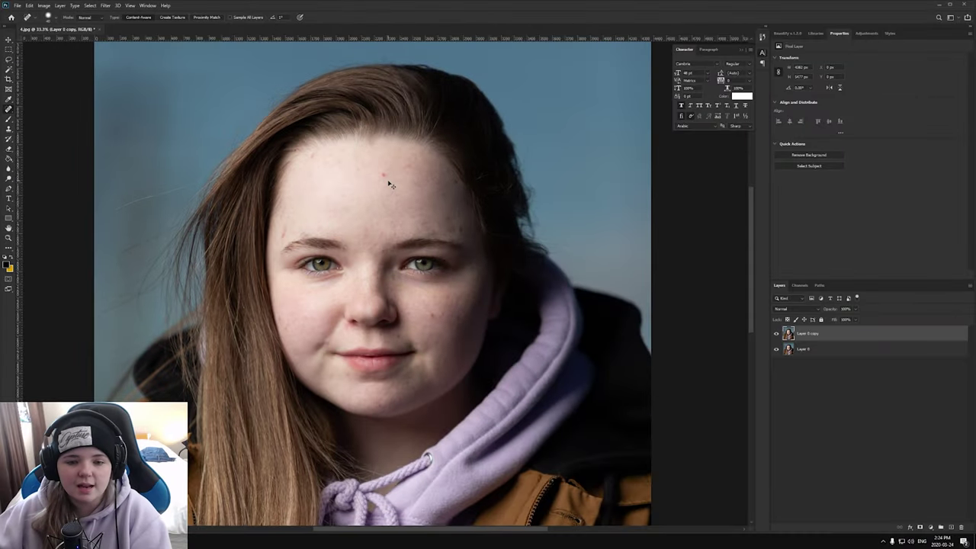
pyautogui.hotkey('ctrl', '+')
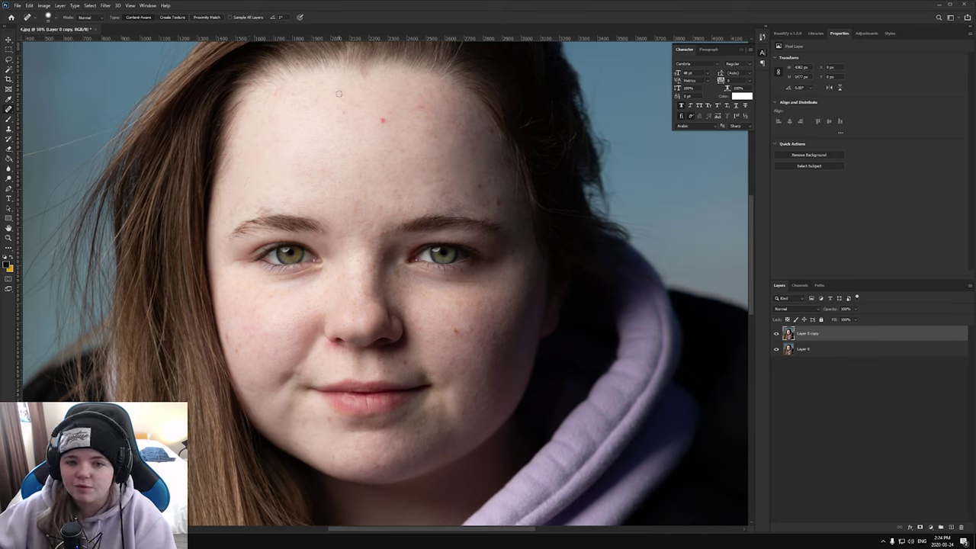
pyautogui.click(384, 120)
pyautogui.moveTo(470, 168)
pyautogui.mouseDown()
pyautogui.moveTo(505, 175)
pyautogui.moveTo(475, 172)
pyautogui.mouseUp()
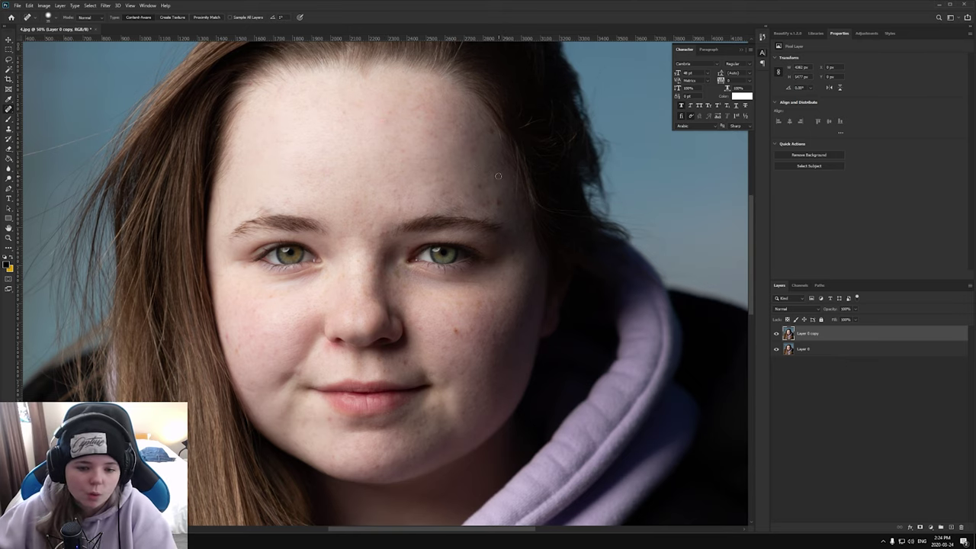
# Step: Heal the spots on the left cheek, below the left eye and by its outer corner
pyautogui.click(235, 349)
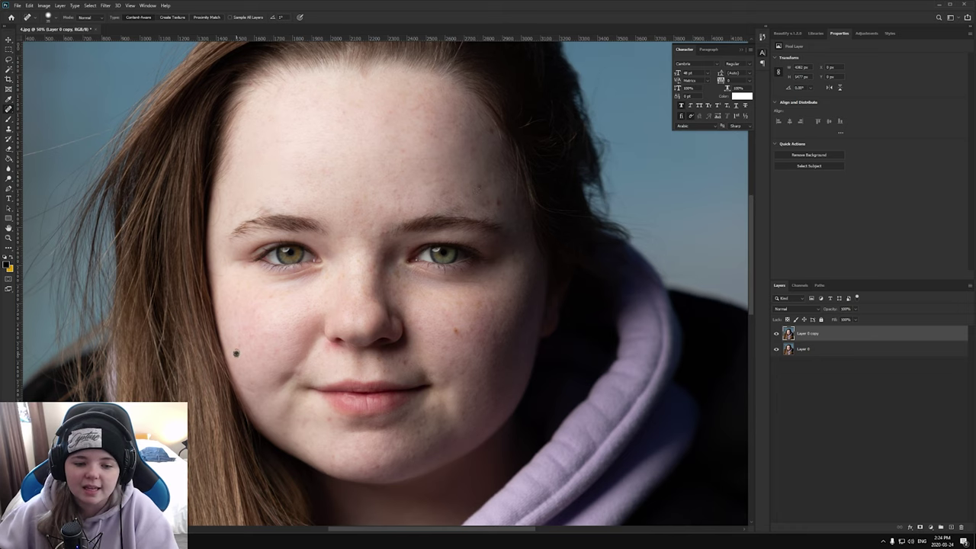
pyautogui.click(241, 337)
pyautogui.click(270, 298)
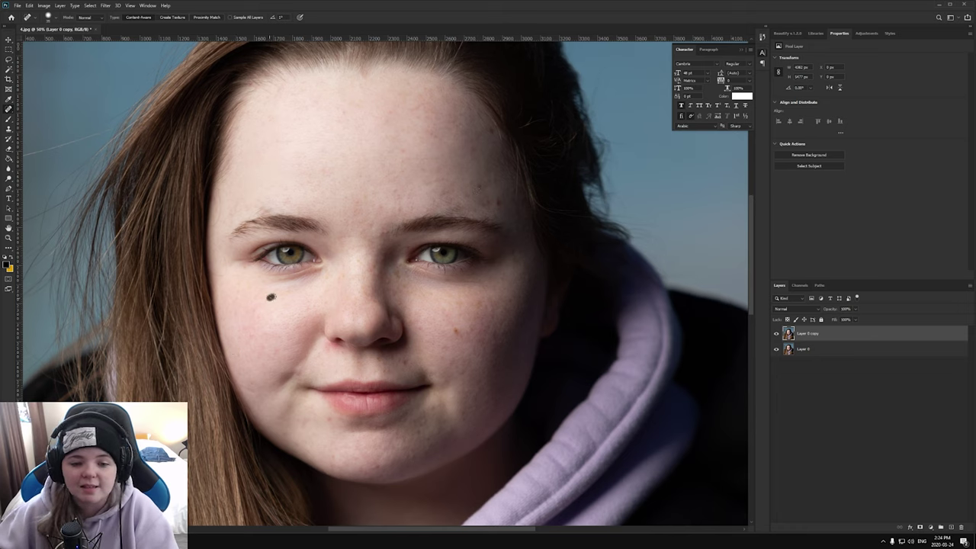
pyautogui.click(243, 266)
pyautogui.click(237, 260)
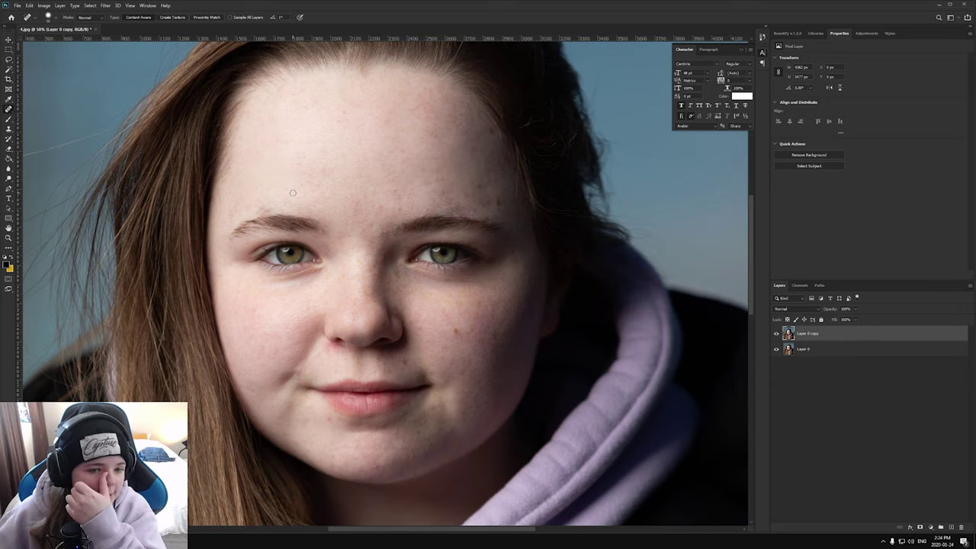
pyautogui.scroll(-1, 259, 189)
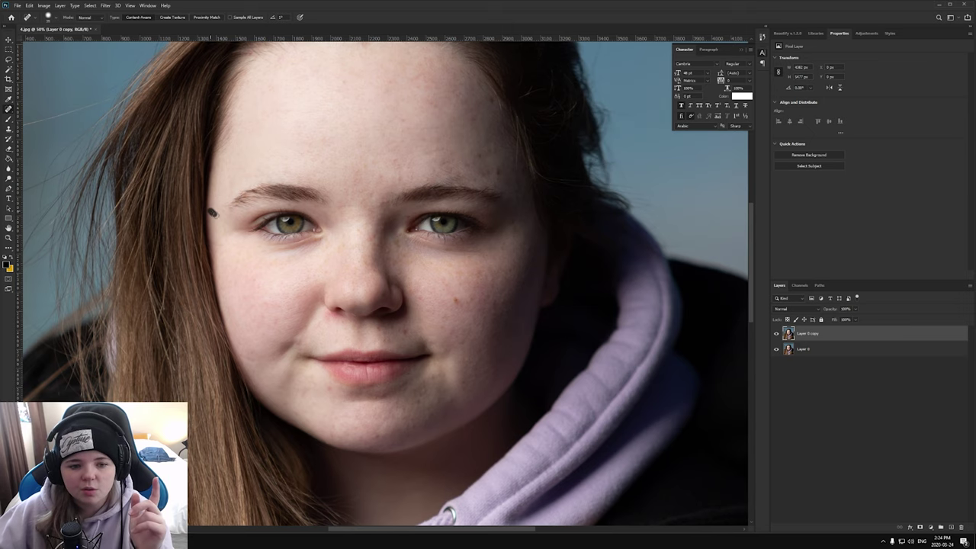
# Step: Zoom in further and heal the marks from the brow down beside the left eye
pyautogui.hotkey('ctrl', '+')
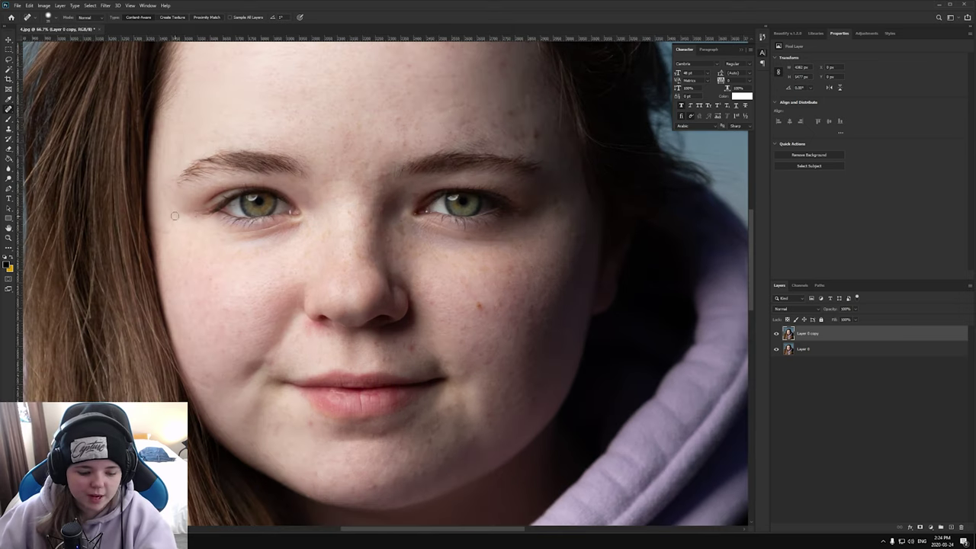
pyautogui.moveTo(168, 204); pyautogui.dragTo(157, 223)
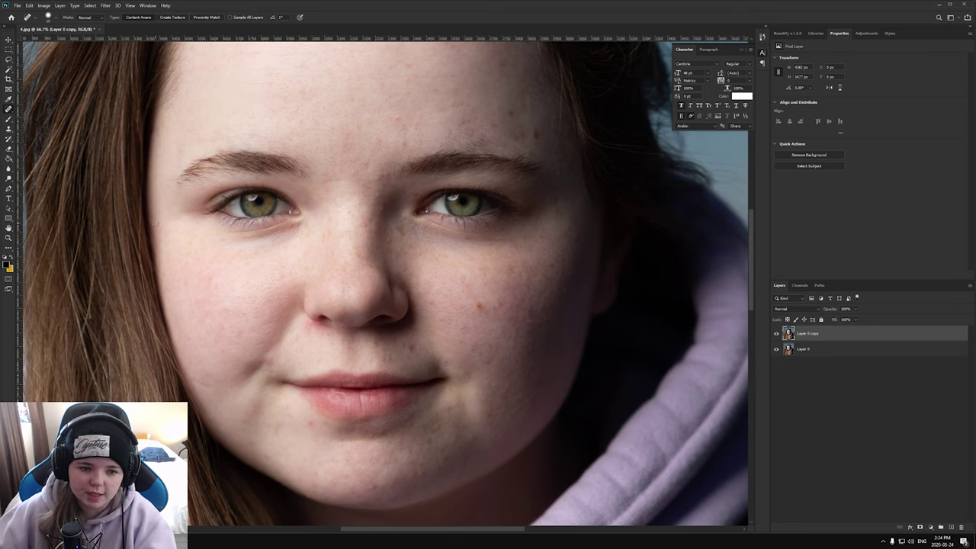
pyautogui.moveTo(161, 182)
pyautogui.mouseDown()
pyautogui.moveTo(169, 219)
pyautogui.moveTo(171, 145)
pyautogui.moveTo(161, 217)
pyautogui.mouseUp()
pyautogui.scroll(2, 171, 213)
pyautogui.scroll(1, 161, 181)
pyautogui.scroll(2, 162, 183)
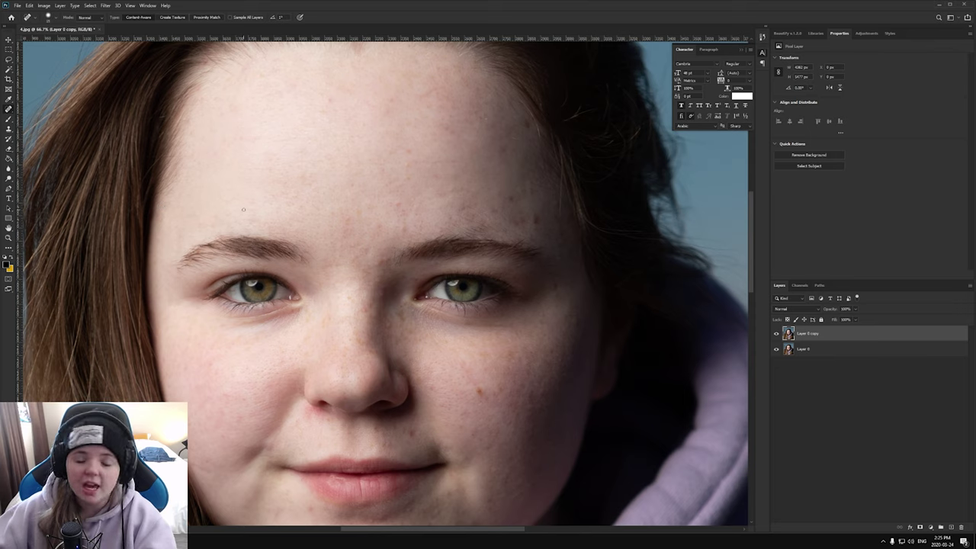
# Step: Heal spots on the forehead, between the brows, on the nose bridge and by the right eye
pyautogui.moveTo(266, 195); pyautogui.dragTo(285, 193)
pyautogui.click(417, 214)
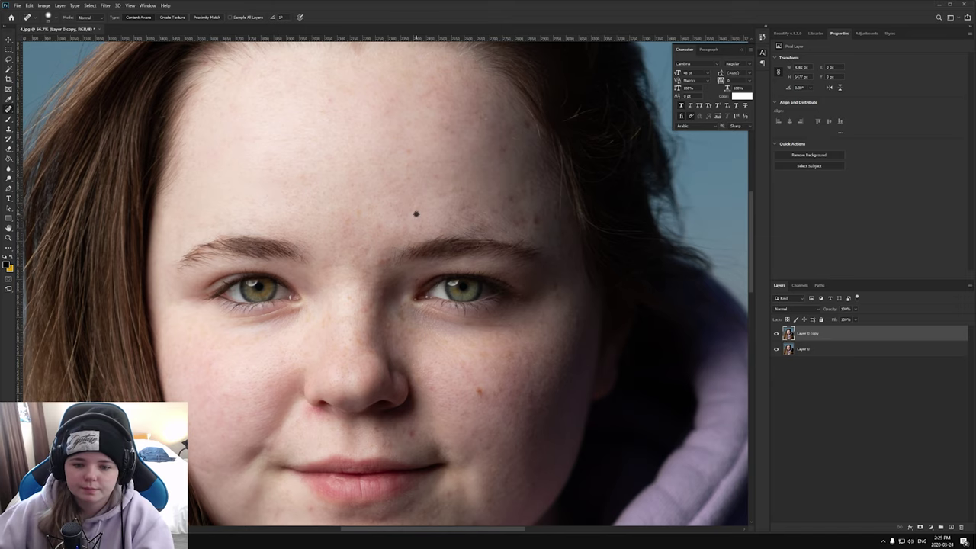
pyautogui.click(366, 251)
pyautogui.click(385, 262)
pyautogui.click(378, 277)
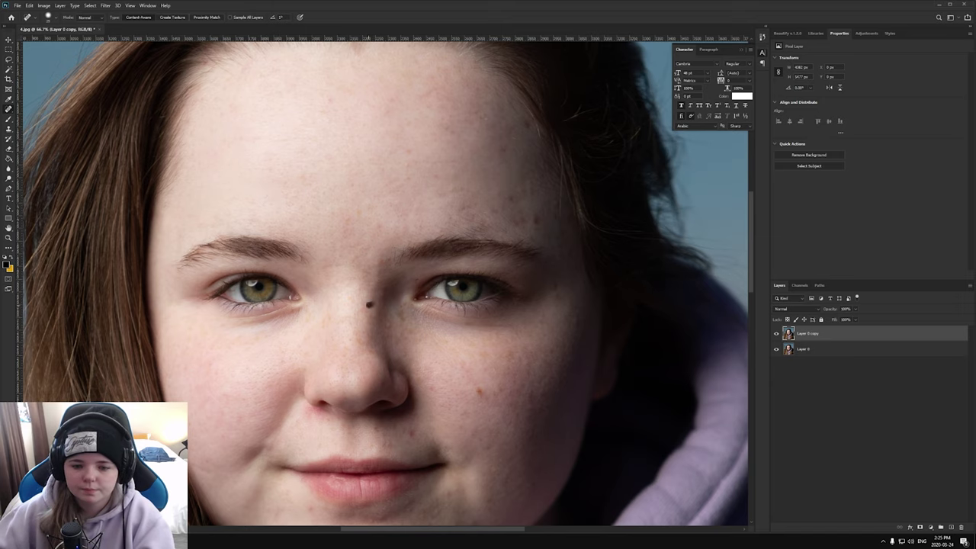
pyautogui.moveTo(321, 316); pyautogui.dragTo(326, 331)
pyautogui.scroll(-1, 392, 282)
pyautogui.click(415, 251)
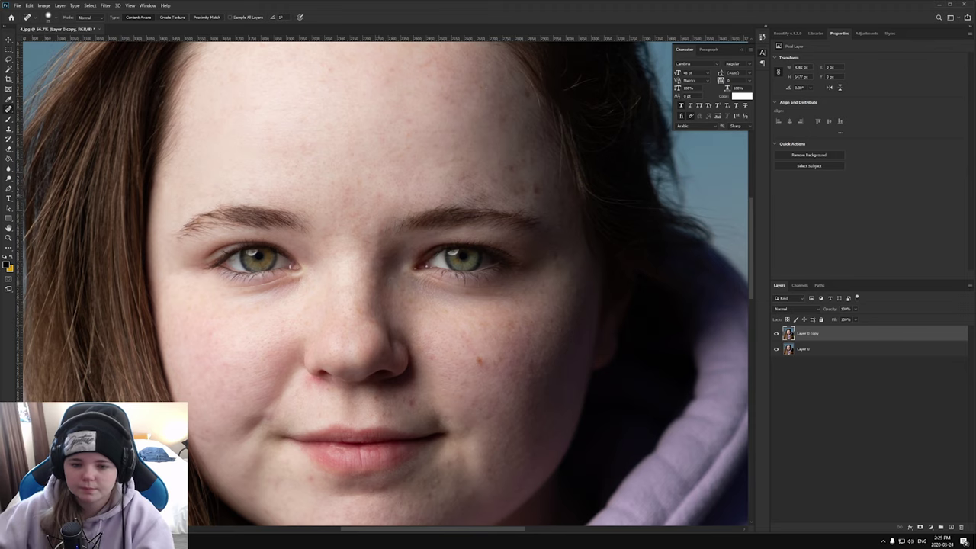
pyautogui.press('s')
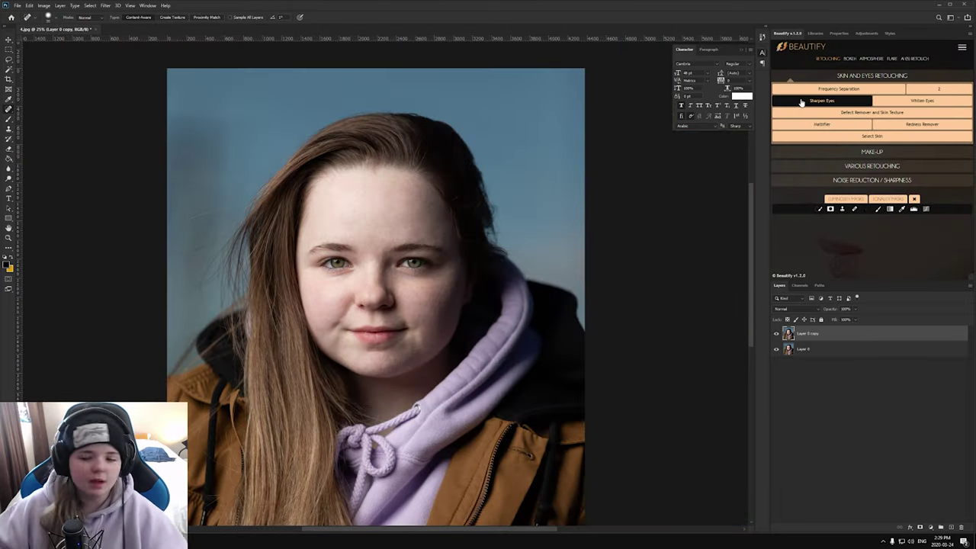
pyautogui.click(777, 333)
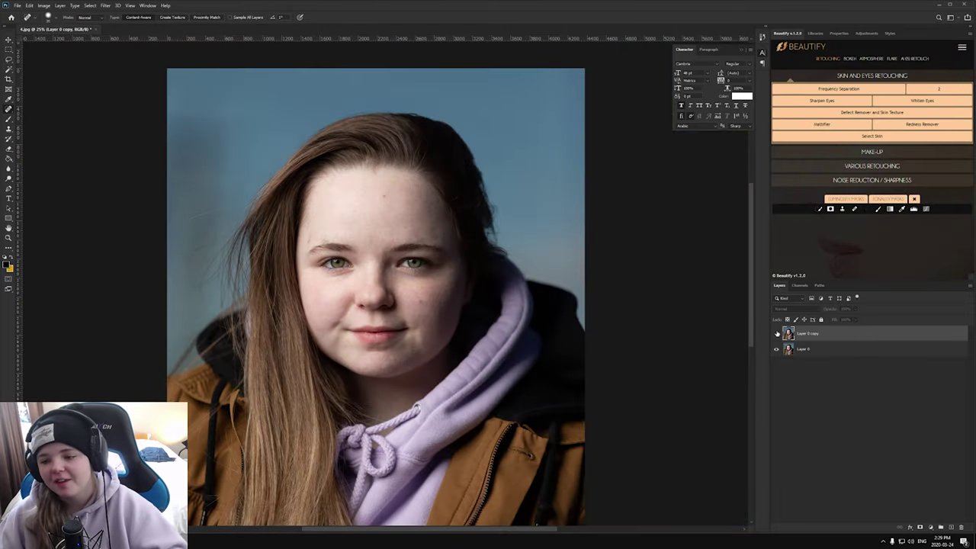
pyautogui.click(777, 333)
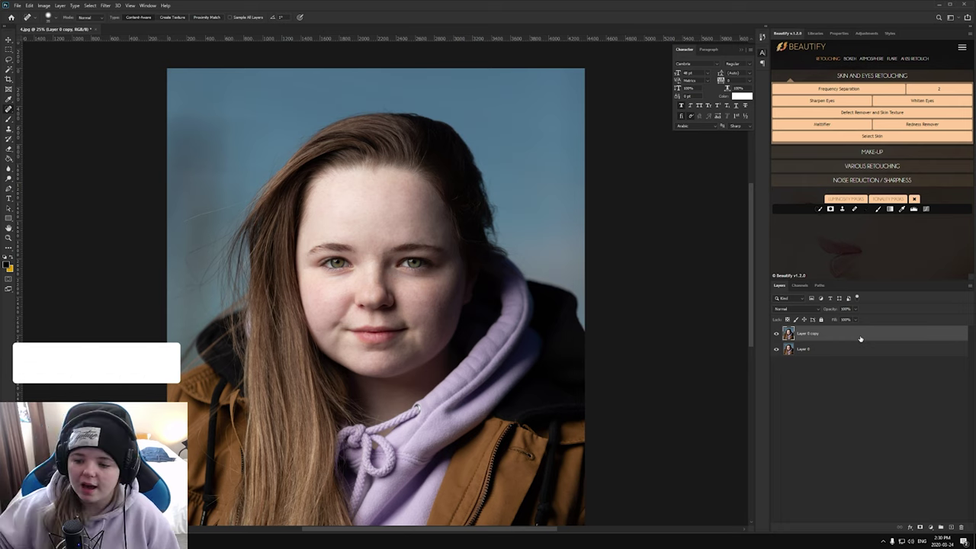
# Step: Collapse the Skin and Eyes Retouching section in the Beautify panel
pyautogui.click(808, 76)
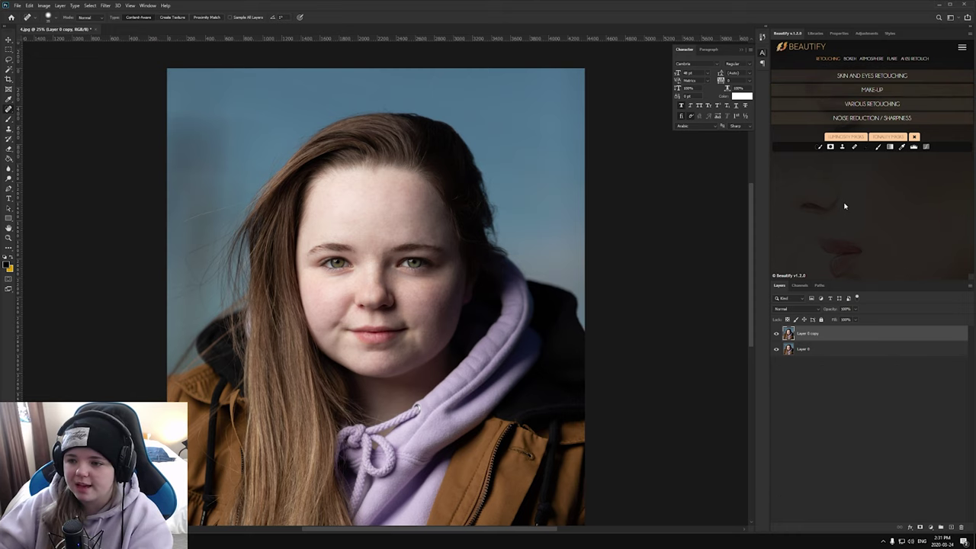
# Step: Add Beautify's Dark Eyelashes & Eyebrows effect and paint it over both eyes' upper lashes
pyautogui.click(852, 88)
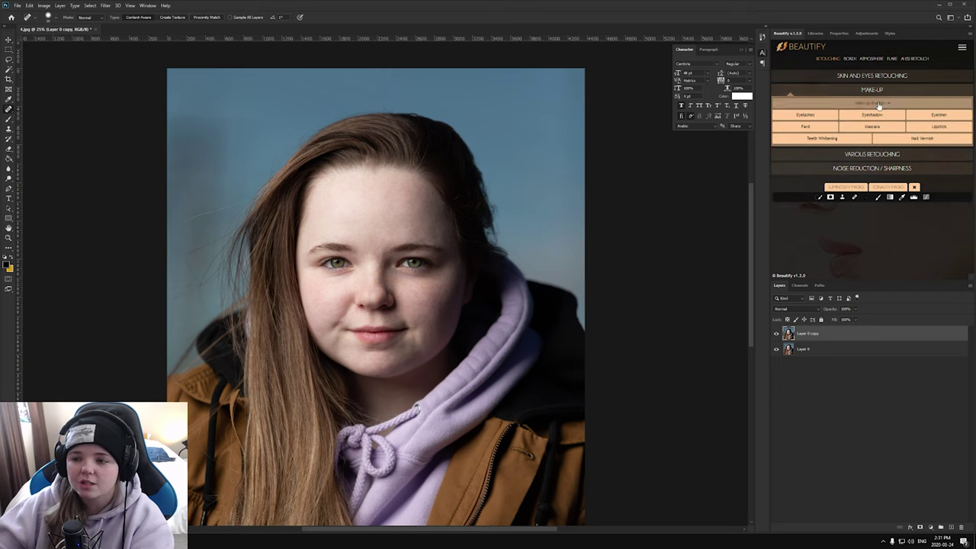
pyautogui.click(821, 117)
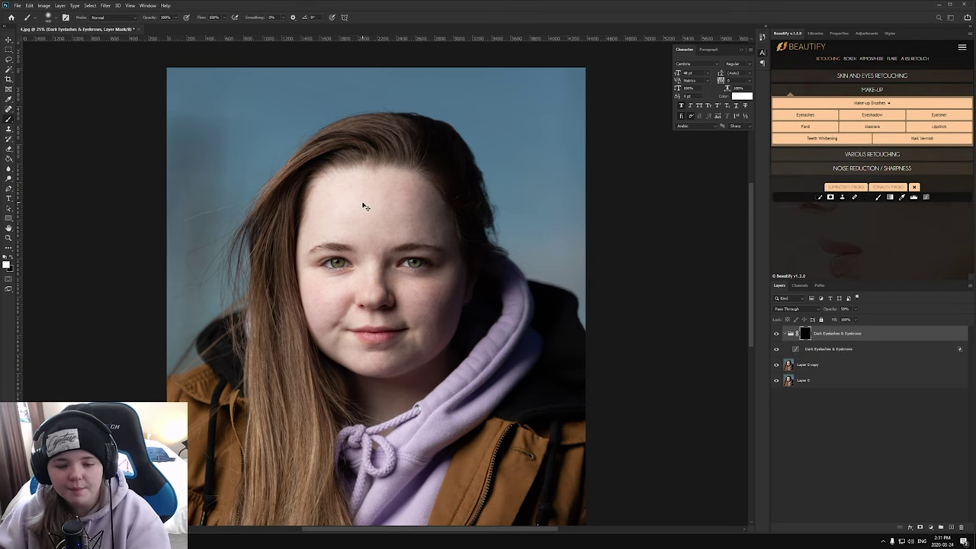
pyautogui.hotkey('ctrl', '+')
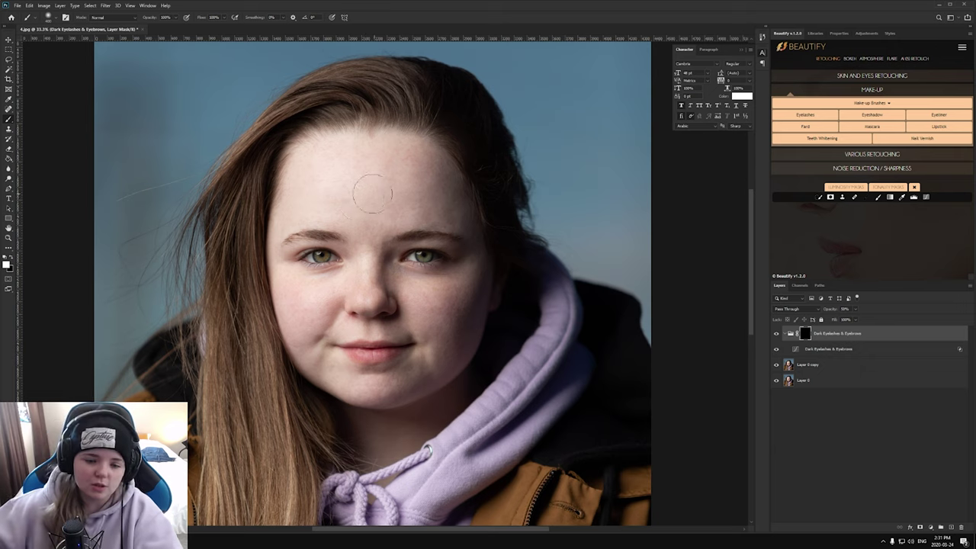
pyautogui.moveTo(304, 258); pyautogui.dragTo(338, 253)
pyautogui.moveTo(412, 253)
pyautogui.mouseDown()
pyautogui.moveTo(457, 259)
pyautogui.moveTo(433, 261)
pyautogui.mouseUp()
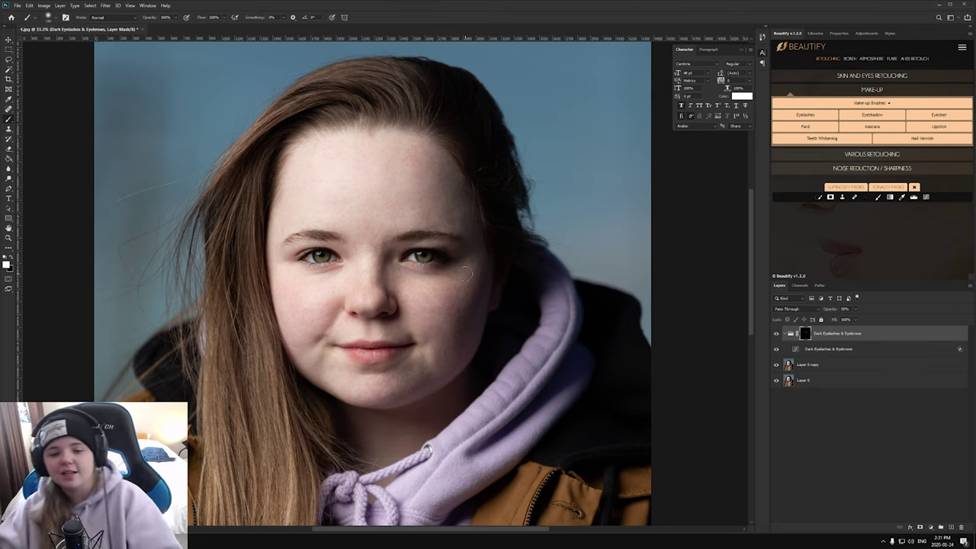
# Step: Paint black on the group's mask to remove darkening from the right eye's lash line
pyautogui.click(786, 333)
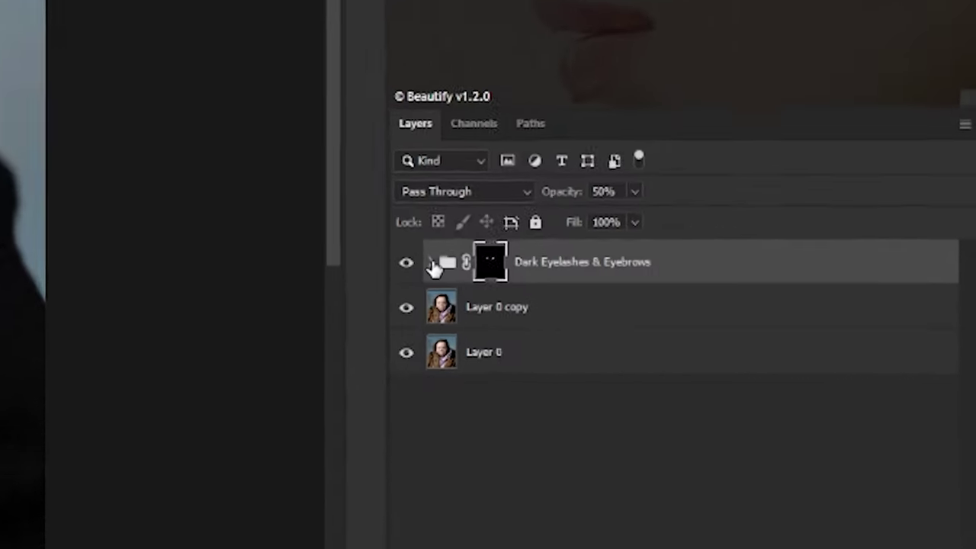
pyautogui.click(658, 308)
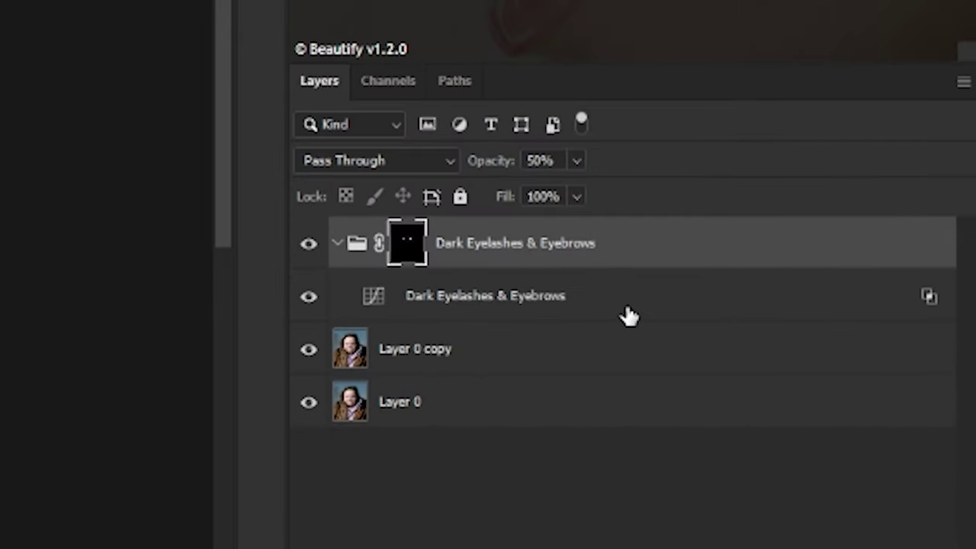
pyautogui.click(335, 247)
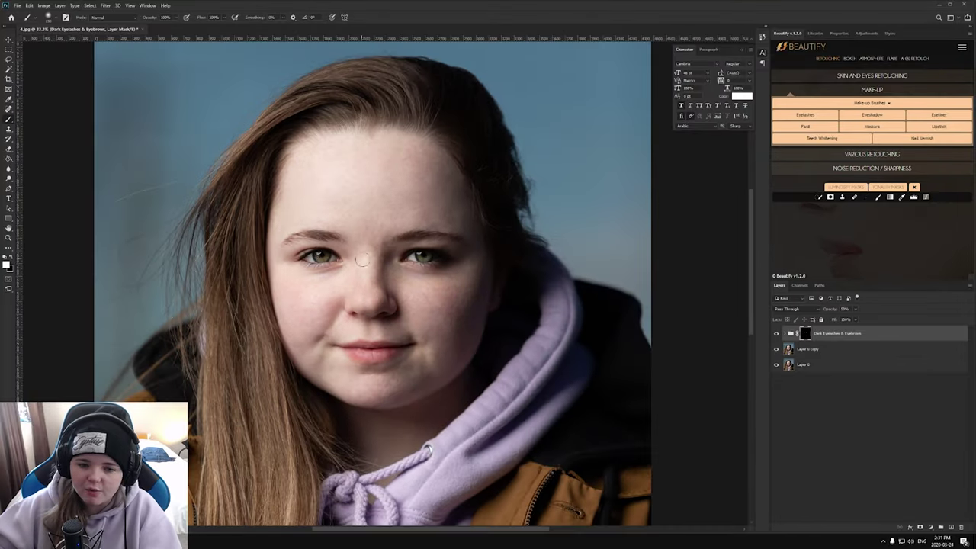
pyautogui.click(12, 258)
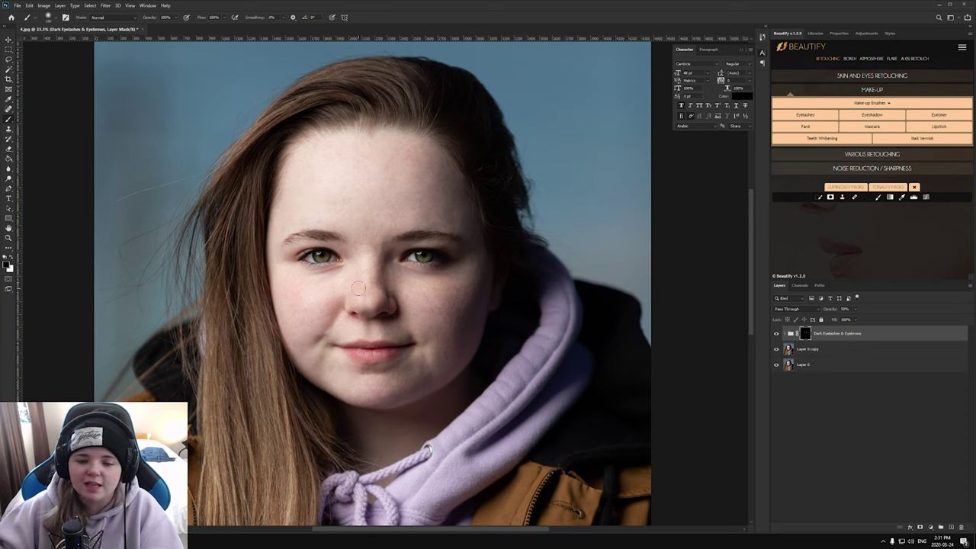
pyautogui.moveTo(421, 259); pyautogui.dragTo(452, 265)
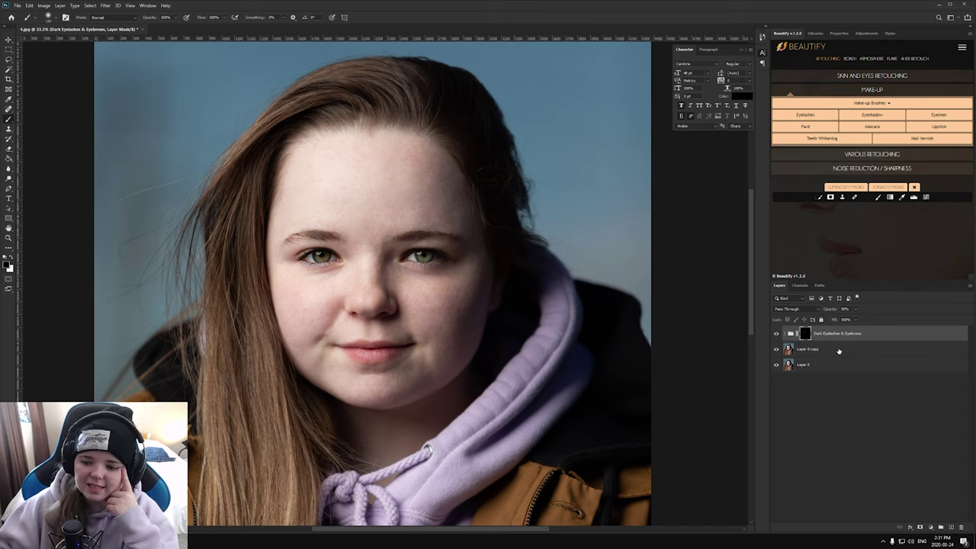
pyautogui.click(837, 350)
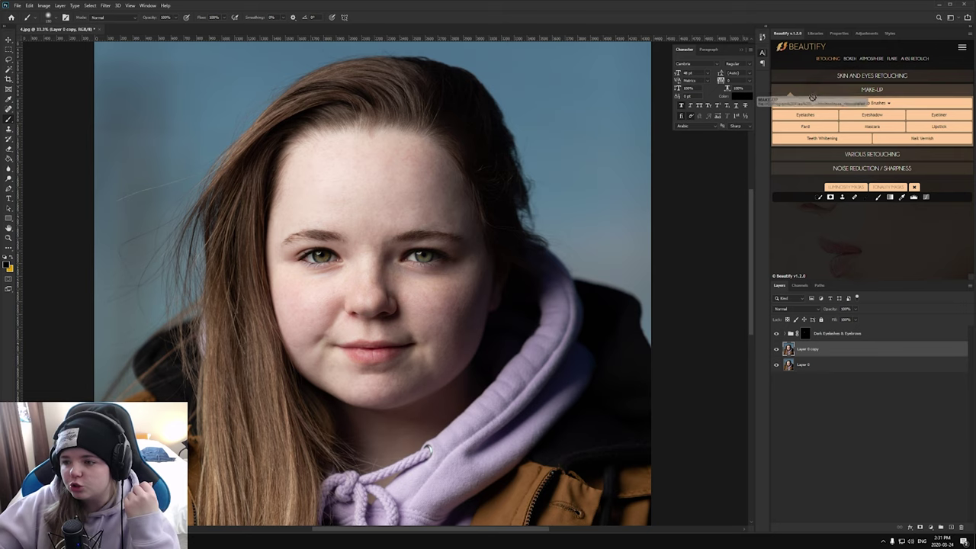
# Step: Add a Beautify Lipstick group and paint white on the Lower lip edge mask to colour the lower lip
pyautogui.click(938, 127)
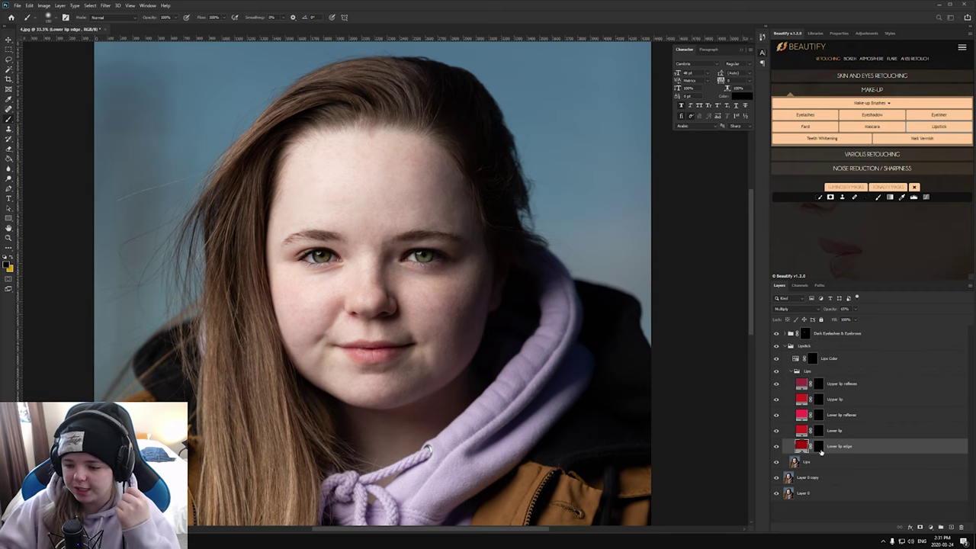
pyautogui.click(818, 446)
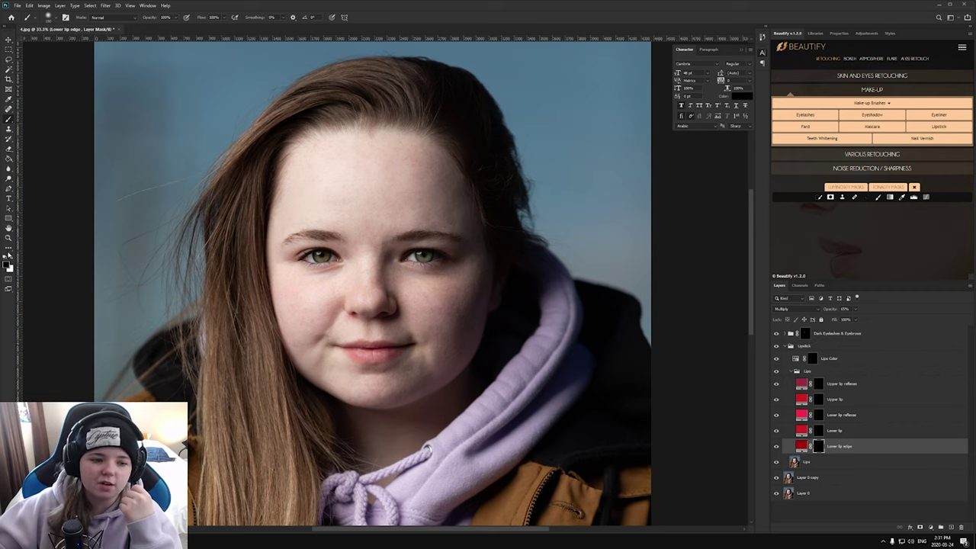
pyautogui.press('x')
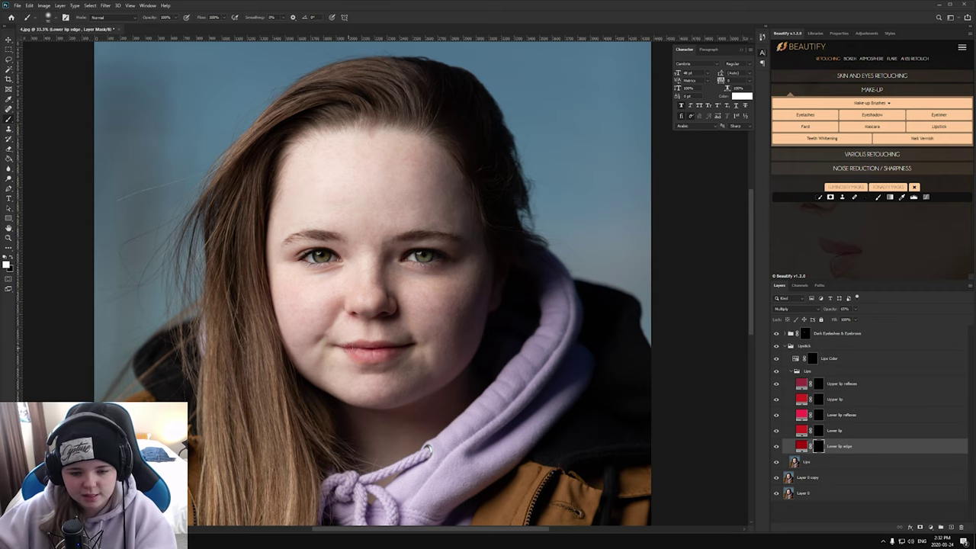
pyautogui.moveTo(345, 347)
pyautogui.mouseDown()
pyautogui.moveTo(392, 347)
pyautogui.moveTo(348, 354)
pyautogui.moveTo(389, 352)
pyautogui.moveTo(371, 351)
pyautogui.mouseUp()
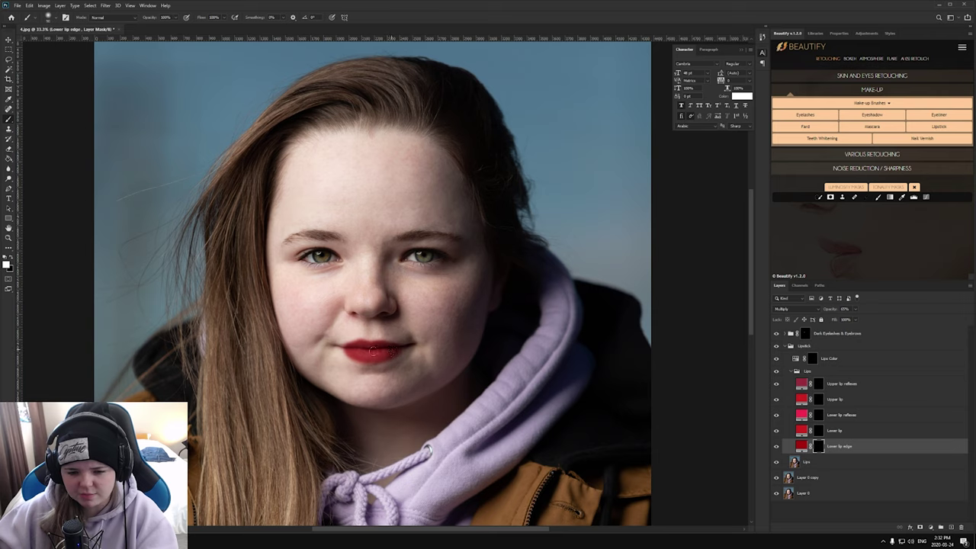
pyautogui.click(796, 371)
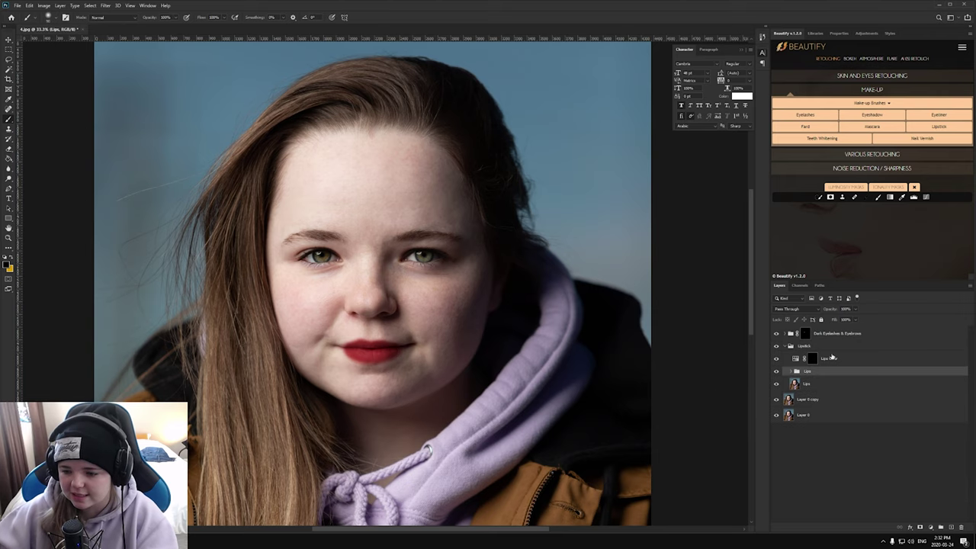
pyautogui.click(789, 346)
pyautogui.click(808, 347)
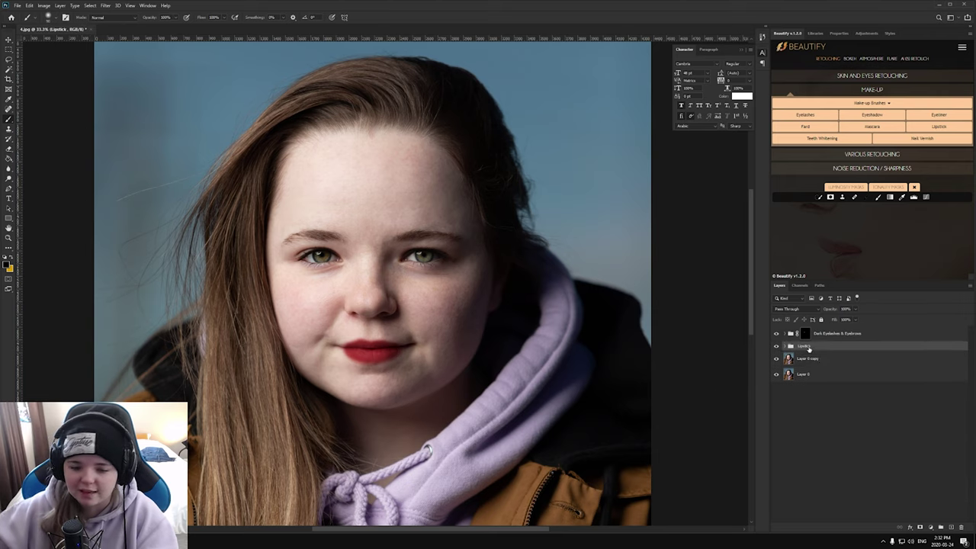
# Step: Fade the lipstick to about 17% opacity and merge it with Layer 0 copy
pyautogui.click(856, 310)
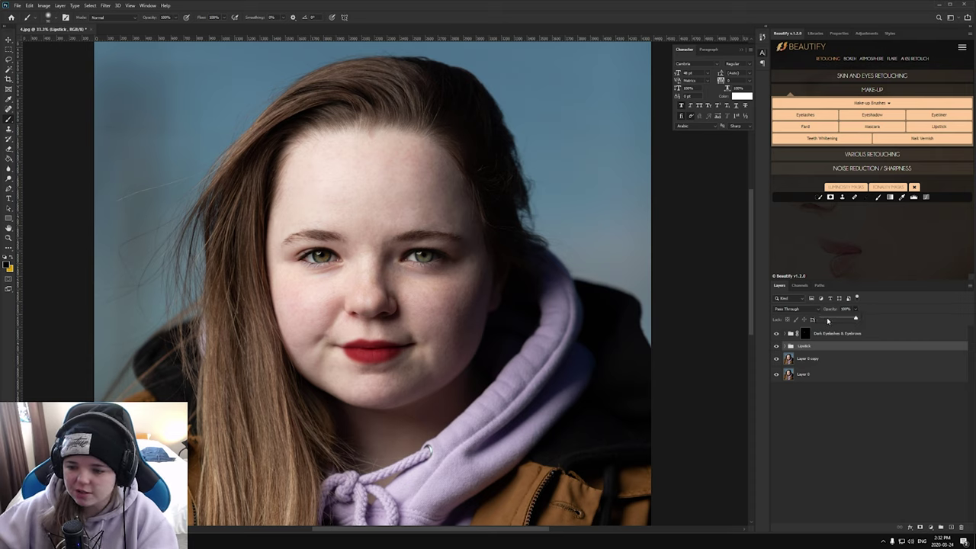
pyautogui.click(828, 320)
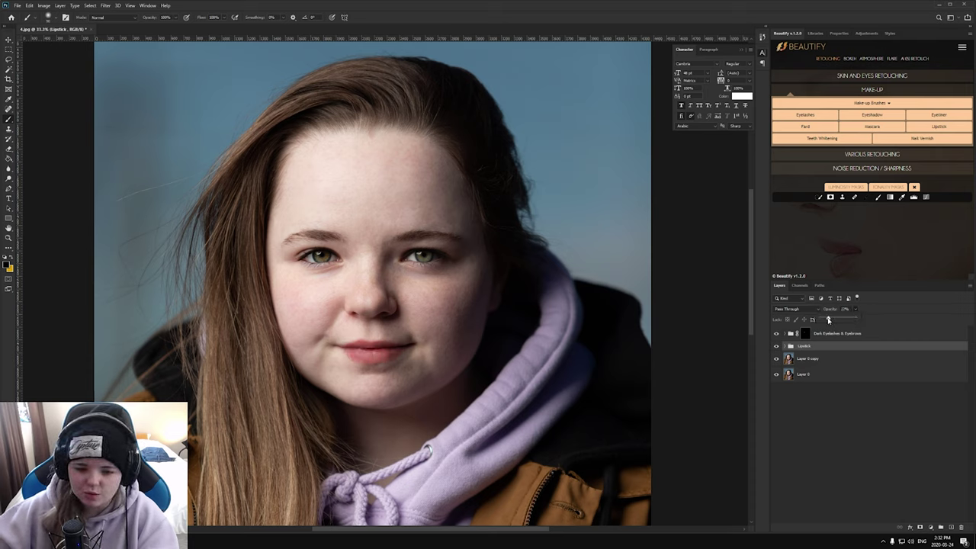
pyautogui.click(776, 348)
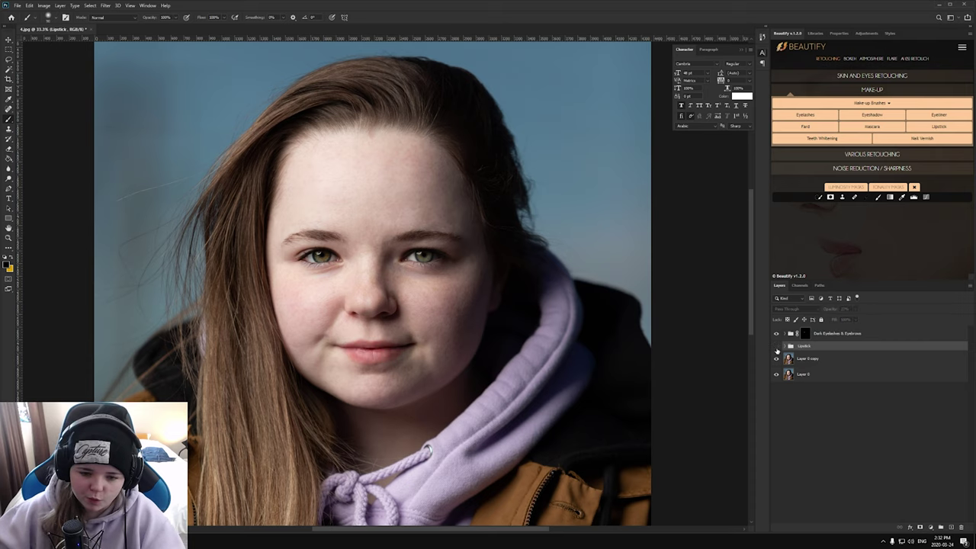
pyautogui.click(776, 347)
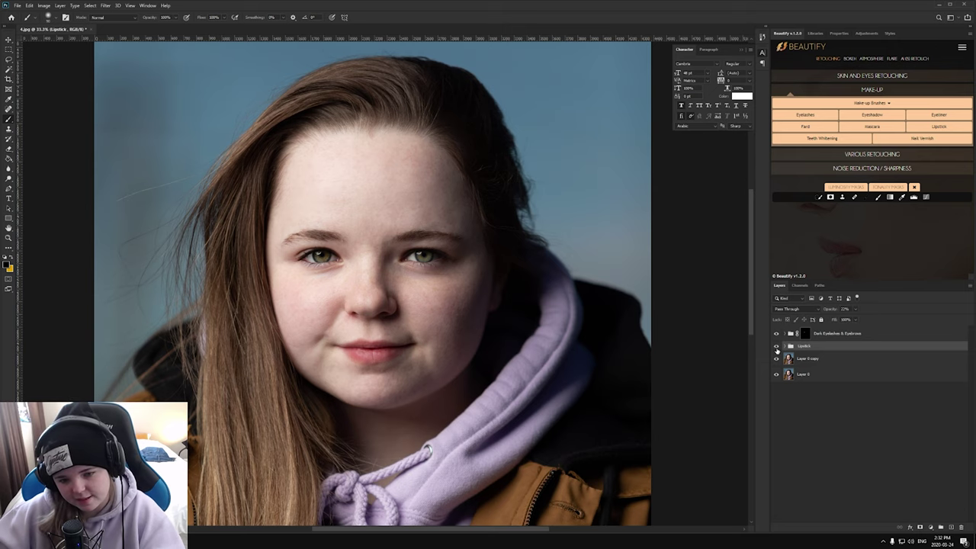
pyautogui.click(853, 310)
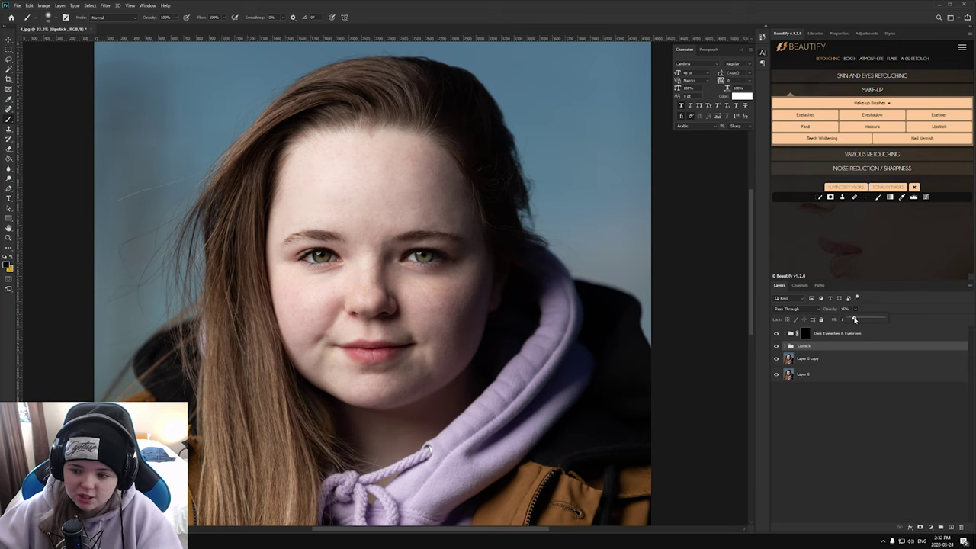
pyautogui.moveTo(855, 319); pyautogui.dragTo(852, 320)
pyautogui.click(868, 396)
pyautogui.click(776, 347)
pyautogui.click(775, 347)
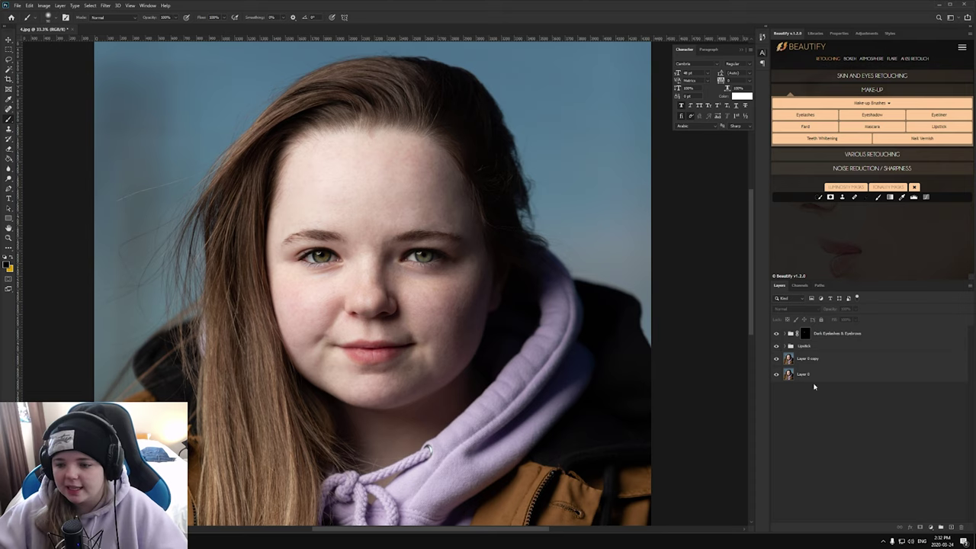
pyautogui.click(838, 348)
pyautogui.hotkey('ctrl', 'e')
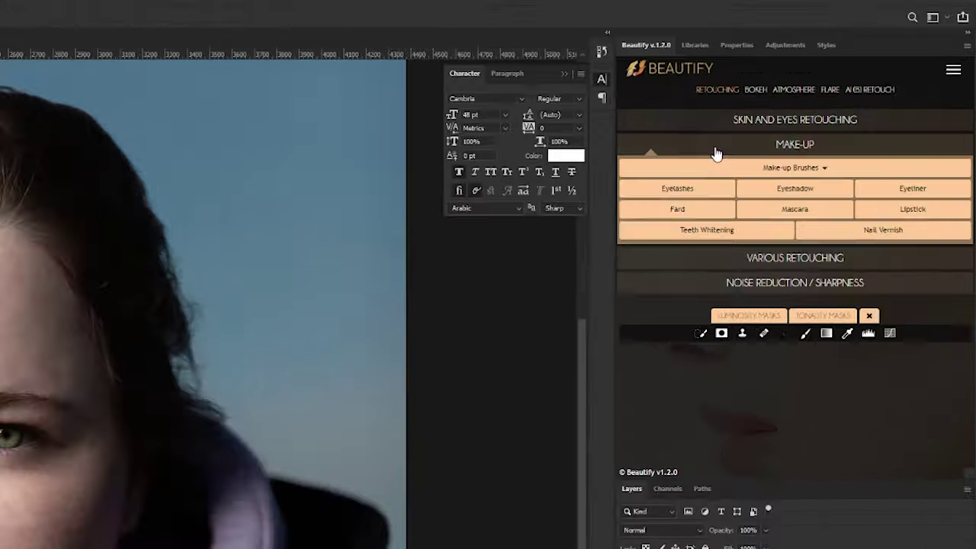
# Step: Run Beautify Frequency Separation below Dark Eyelashes & Eyebrows and paint smoothing over forehead, nose and cheek with a ~50 px brush
pyautogui.click(838, 89)
pyautogui.click(438, 214)
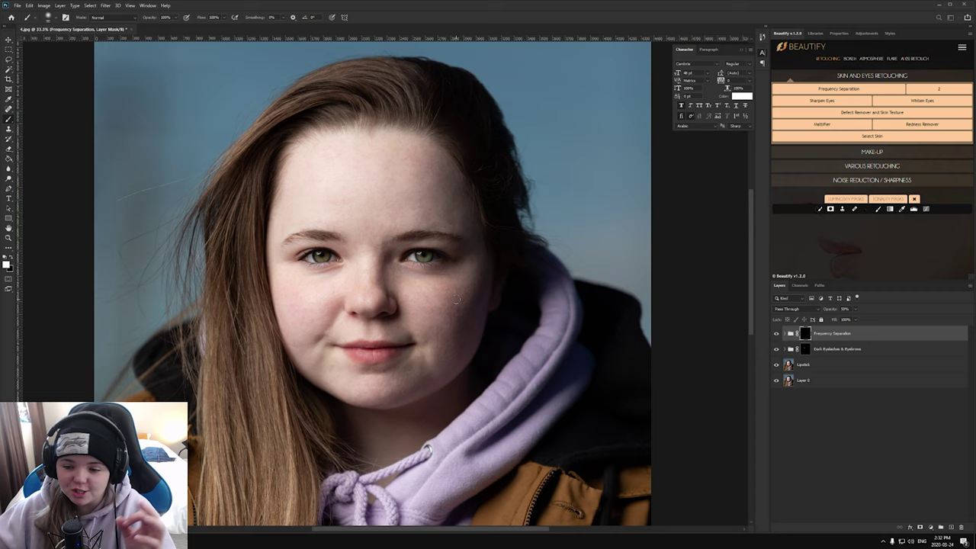
pyautogui.moveTo(827, 334); pyautogui.dragTo(806, 353)
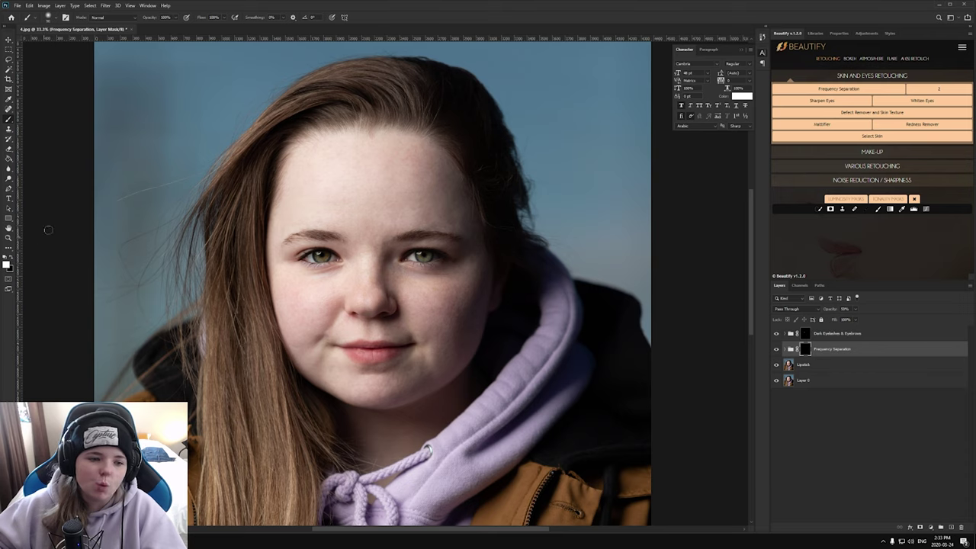
pyautogui.press(']')
pyautogui.press(']')
pyautogui.press(']')
pyautogui.press(']')
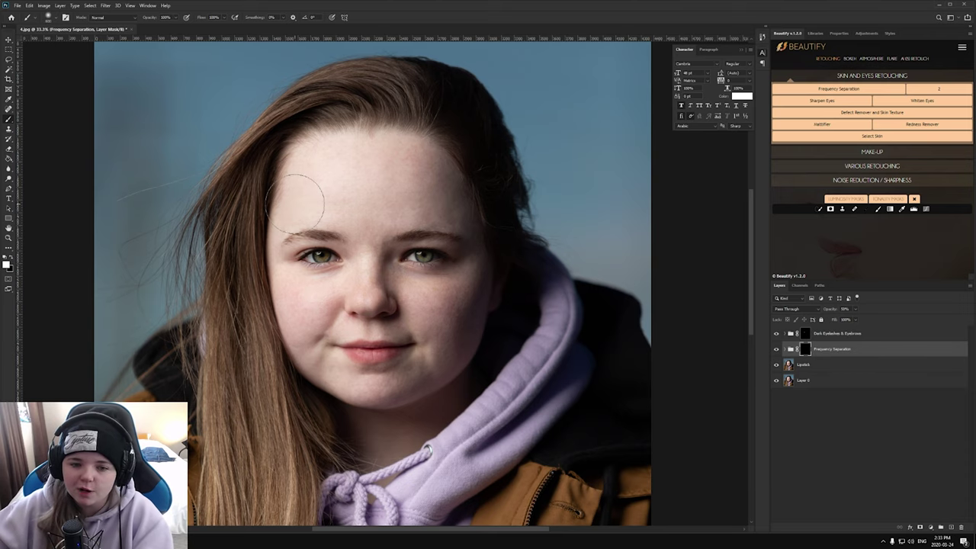
pyautogui.moveTo(367, 201)
pyautogui.mouseDown()
pyautogui.moveTo(359, 183)
pyautogui.moveTo(364, 267)
pyautogui.moveTo(417, 289)
pyautogui.mouseUp()
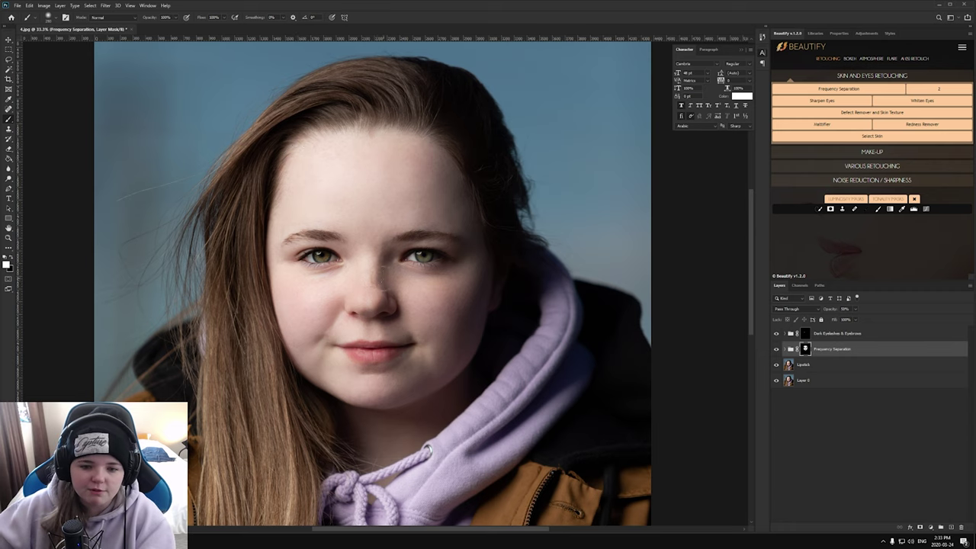
pyautogui.click(8, 150)
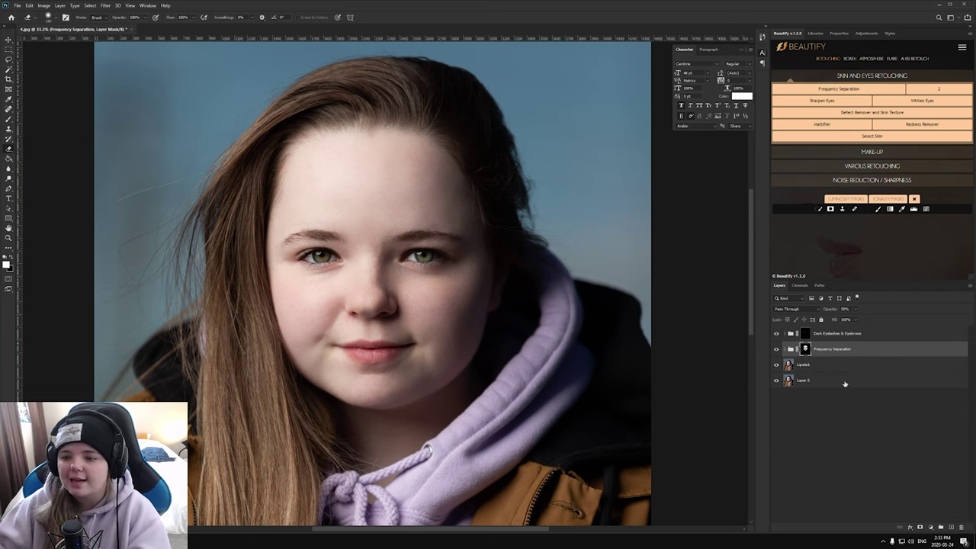
pyautogui.click(871, 350)
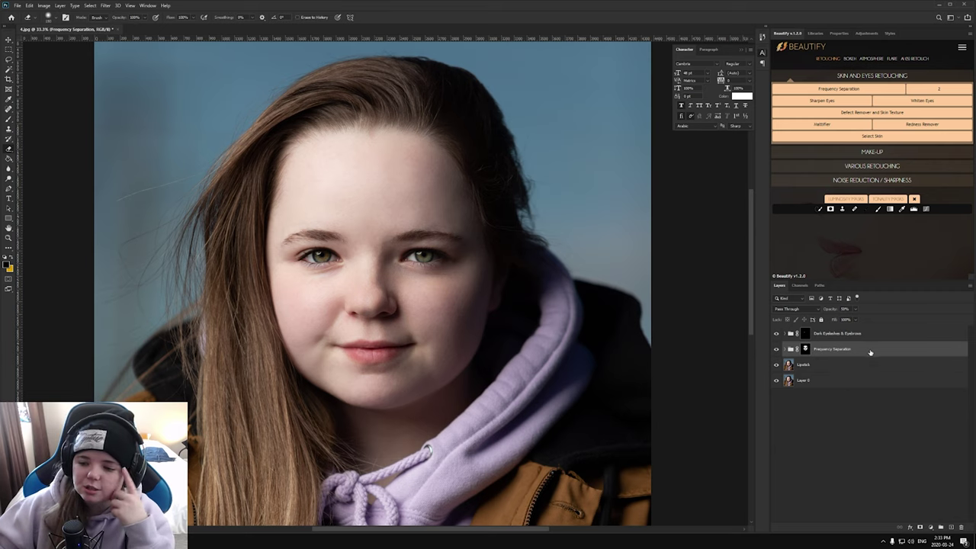
pyautogui.click(856, 310)
pyautogui.moveTo(843, 320); pyautogui.dragTo(849, 320)
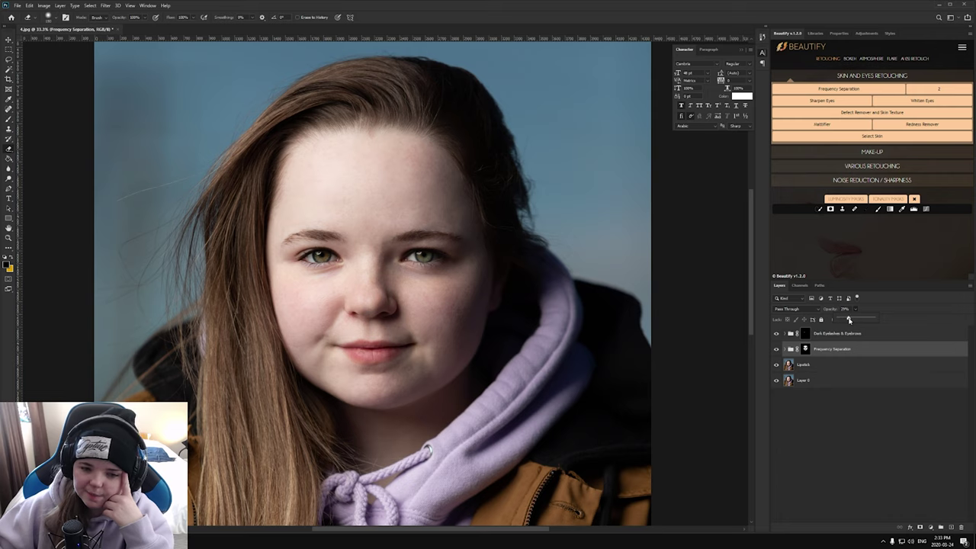
pyautogui.click(777, 349)
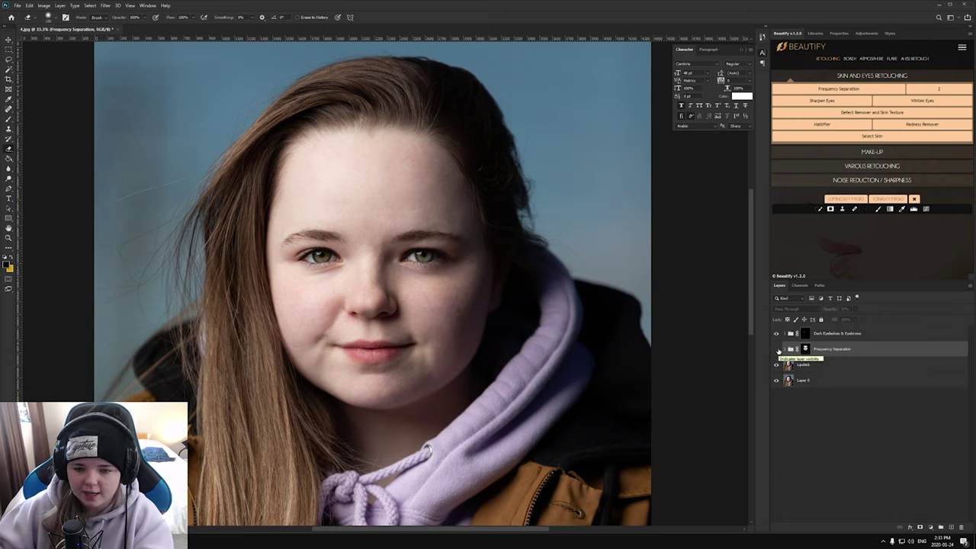
pyautogui.click(777, 349)
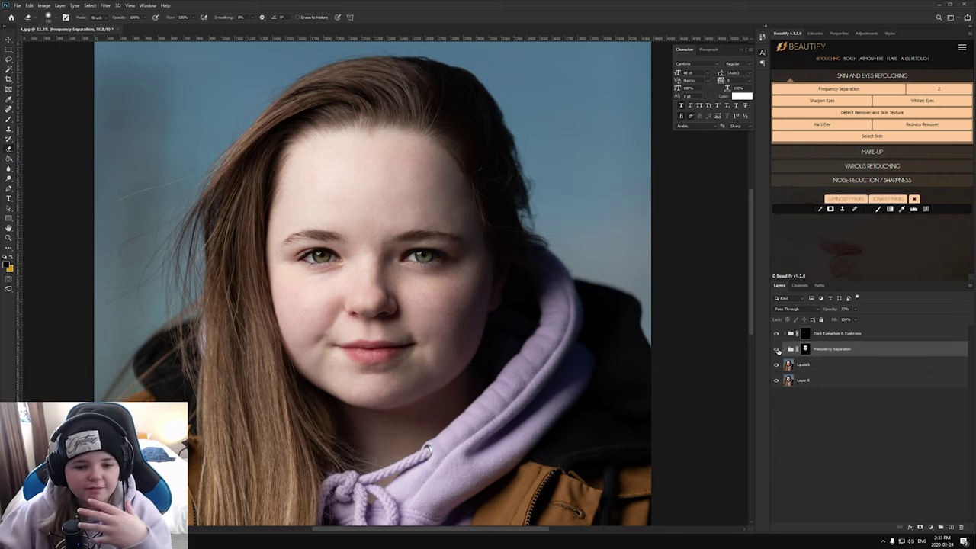
pyautogui.click(856, 308)
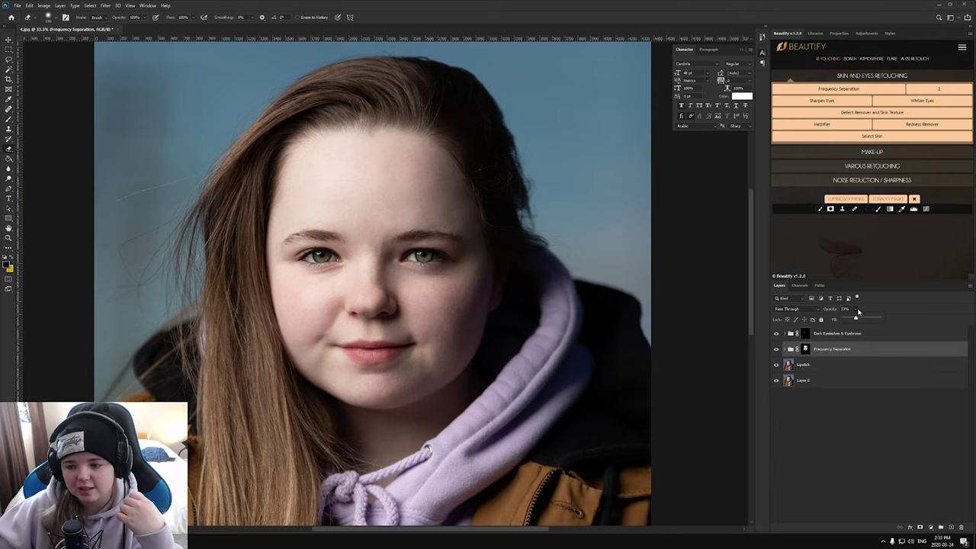
pyautogui.click(842, 414)
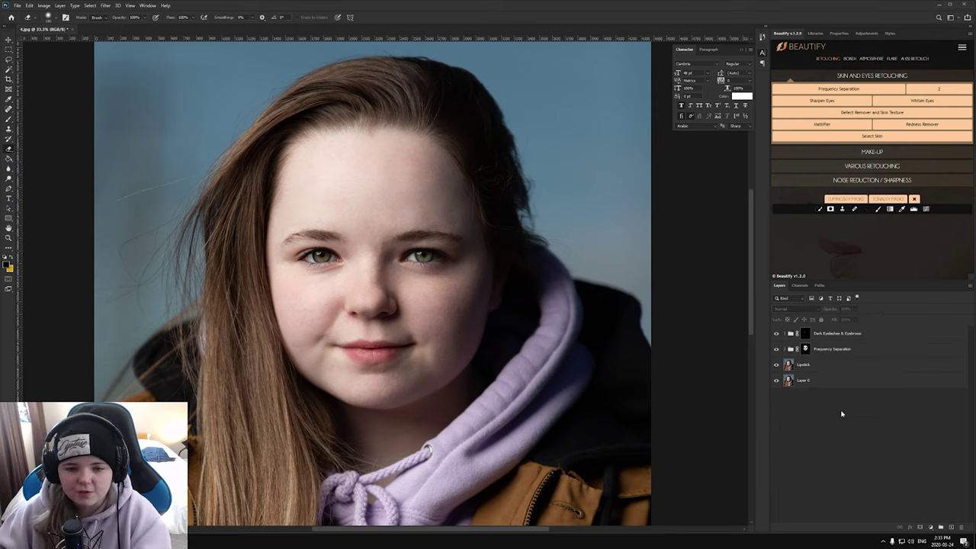
pyautogui.hotkey('ctrl', '-')
pyautogui.hotkey('ctrl', '-')
pyautogui.hotkey('ctrl', '+')
pyautogui.hotkey('ctrl', '+')
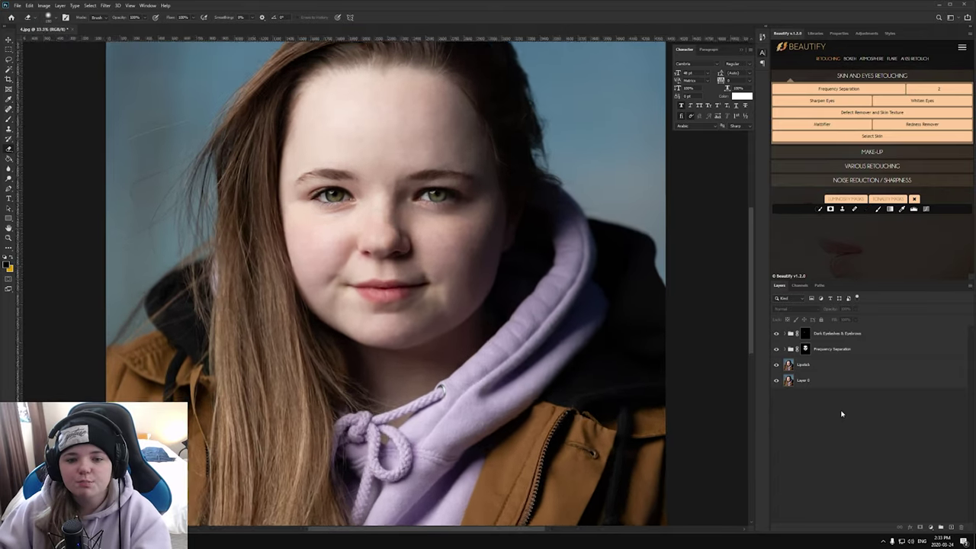
pyautogui.hotkey('ctrl', '+')
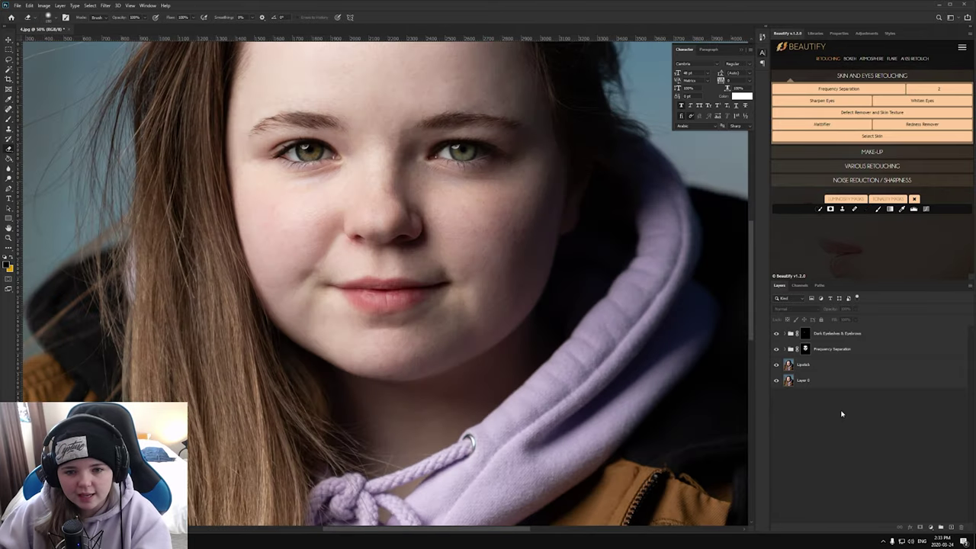
pyautogui.hotkey('ctrl', '-')
pyautogui.hotkey('ctrl', '-')
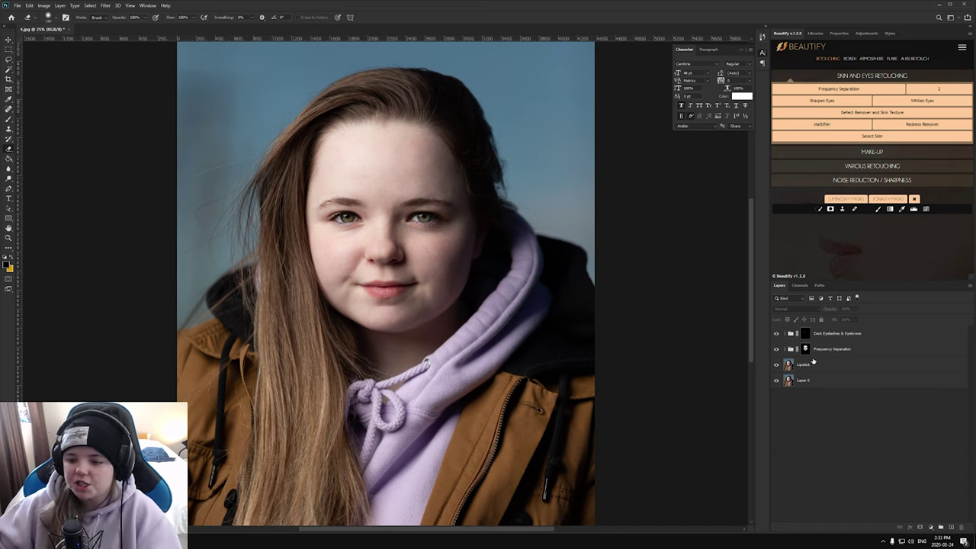
pyautogui.click(822, 380)
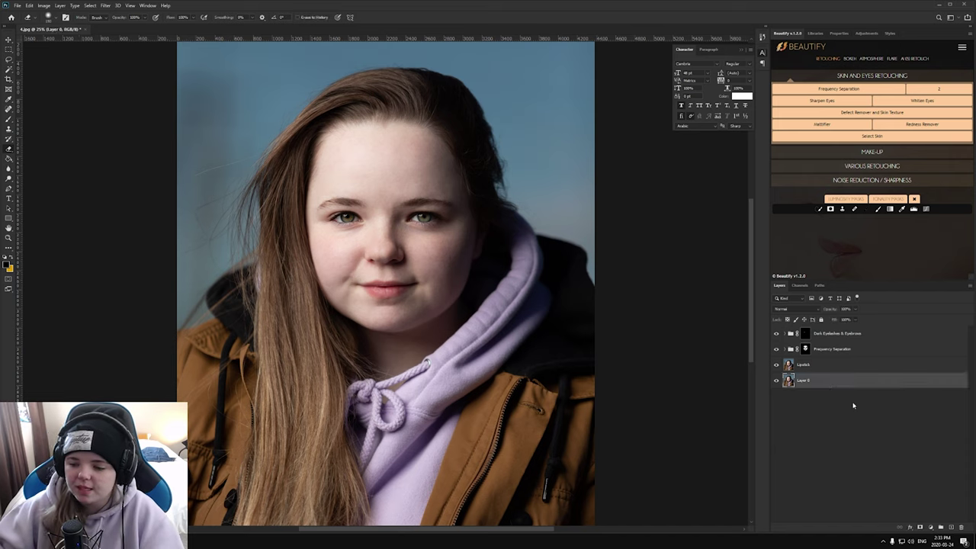
# Step: Add Color Balance 1 with midtones nudged toward blue/cyan, shadows toward green, highlights toward yellow
pyautogui.click(864, 338)
pyautogui.click(930, 527)
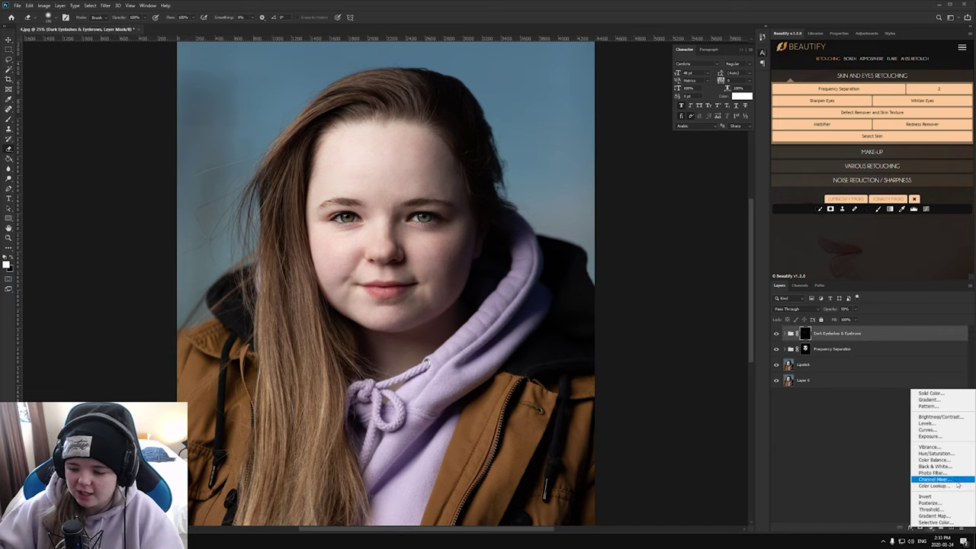
pyautogui.click(936, 461)
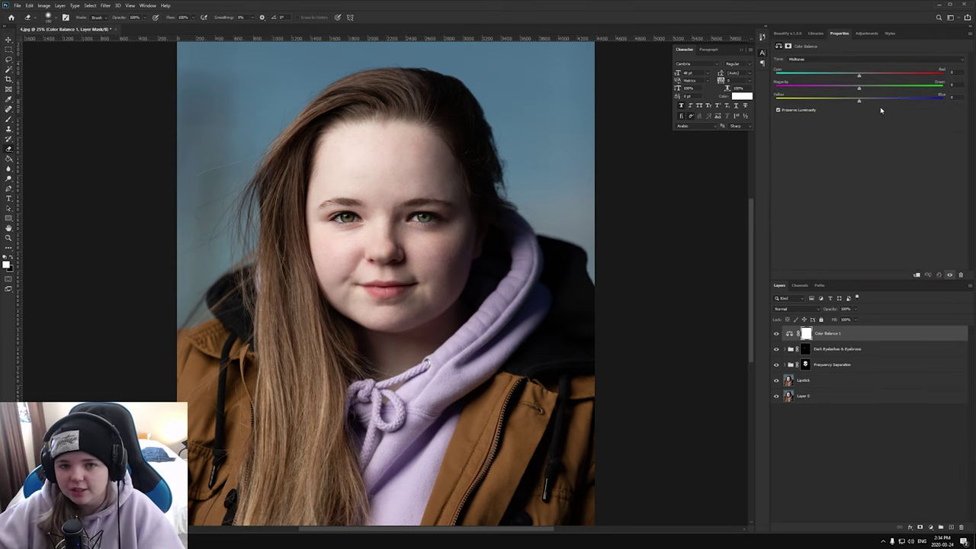
pyautogui.moveTo(858, 100); pyautogui.dragTo(858, 88)
pyautogui.moveTo(858, 75); pyautogui.dragTo(856, 78)
pyautogui.scroll(1, 847, 62)
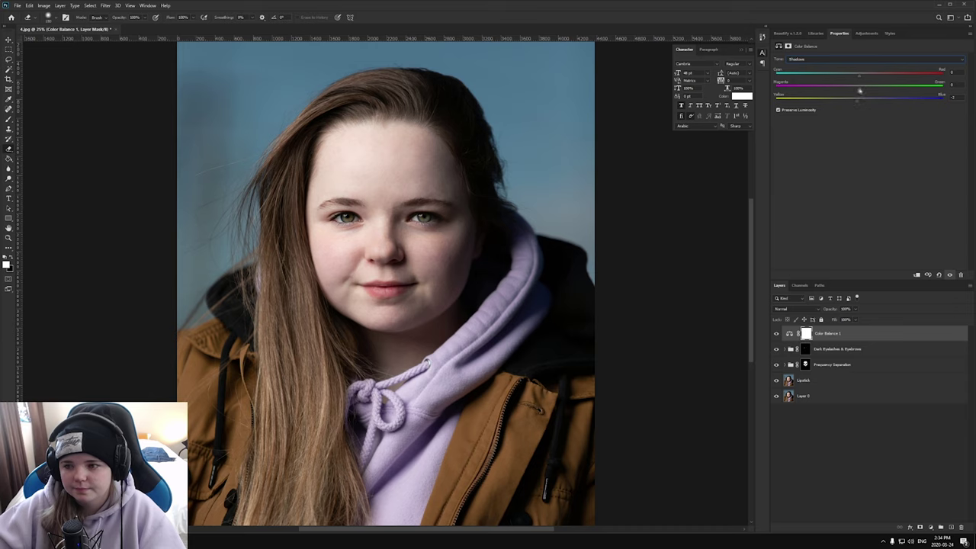
pyautogui.moveTo(858, 90)
pyautogui.mouseDown()
pyautogui.moveTo(859, 79)
pyautogui.moveTo(855, 103)
pyautogui.moveTo(854, 76)
pyautogui.mouseUp()
pyautogui.click(838, 59)
pyautogui.click(846, 77)
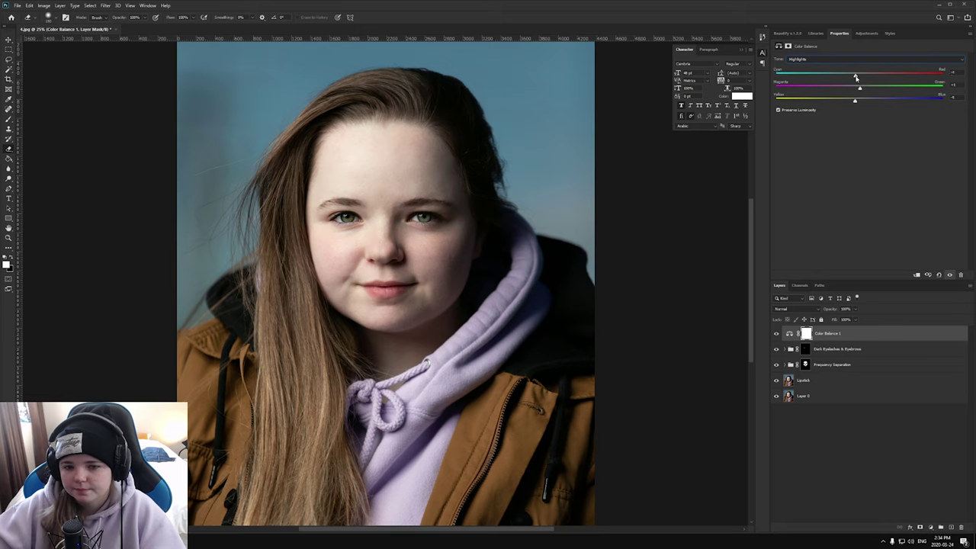
pyautogui.click(863, 455)
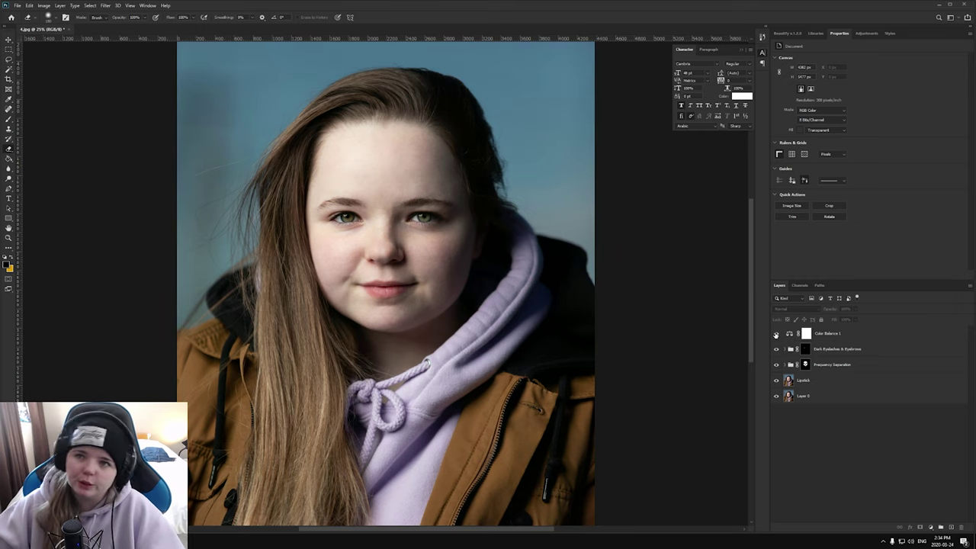
# Step: Select the Lipstick layer, pick the Dodge tool on Midtones, and toggle Lipstick to compare
pyautogui.click(819, 382)
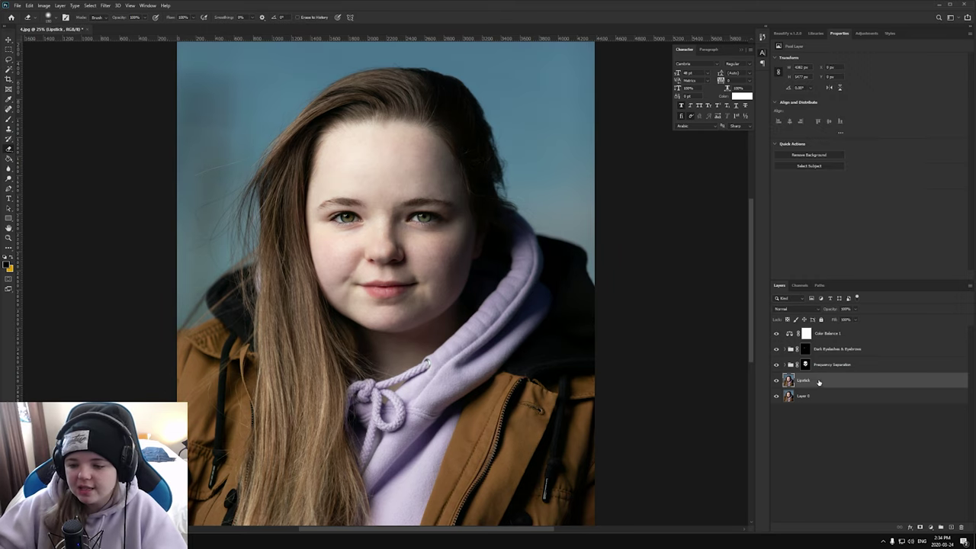
pyautogui.click(9, 178)
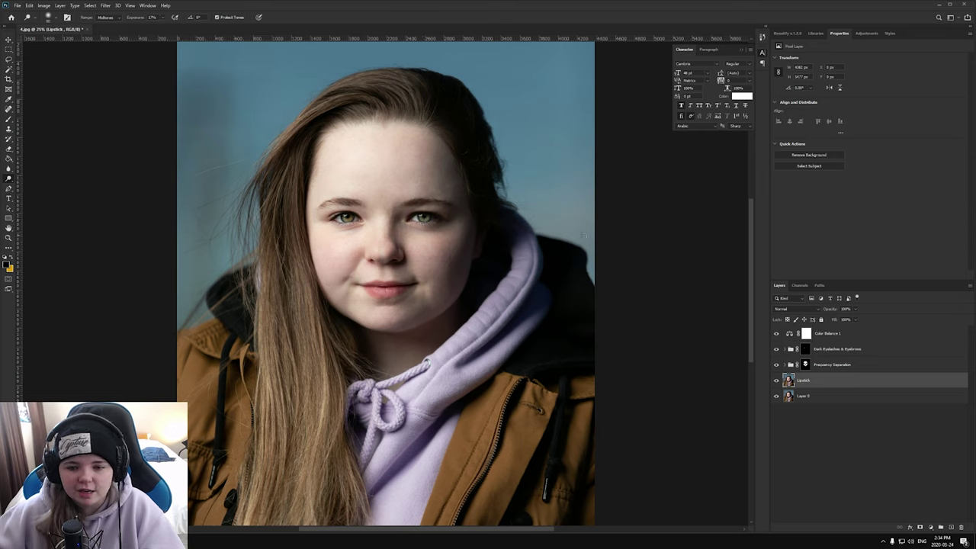
pyautogui.click(776, 380)
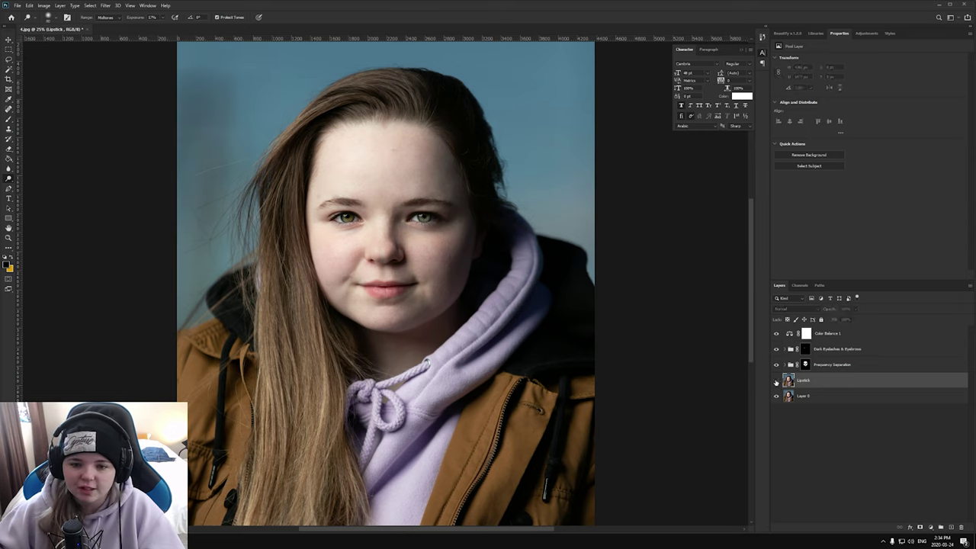
pyautogui.click(776, 380)
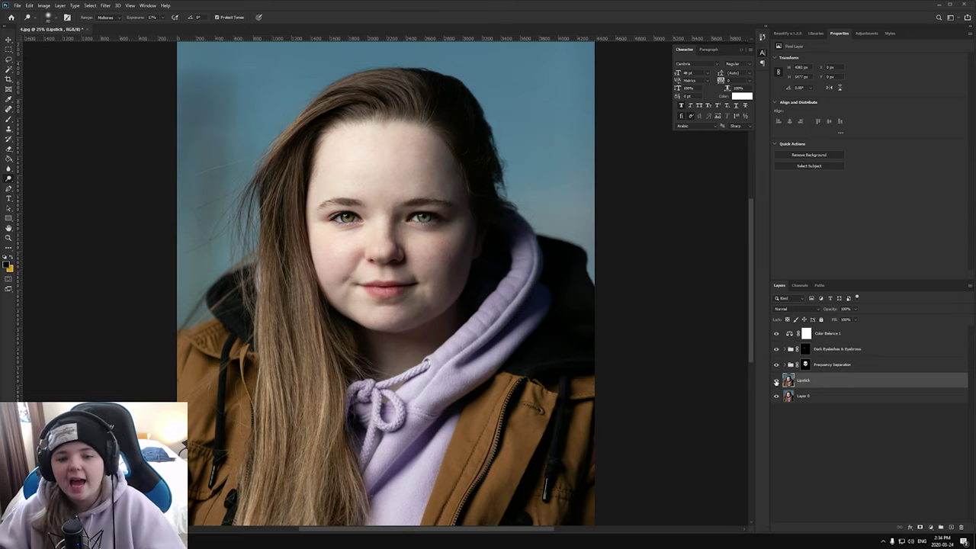
pyautogui.click(778, 385)
pyautogui.click(778, 386)
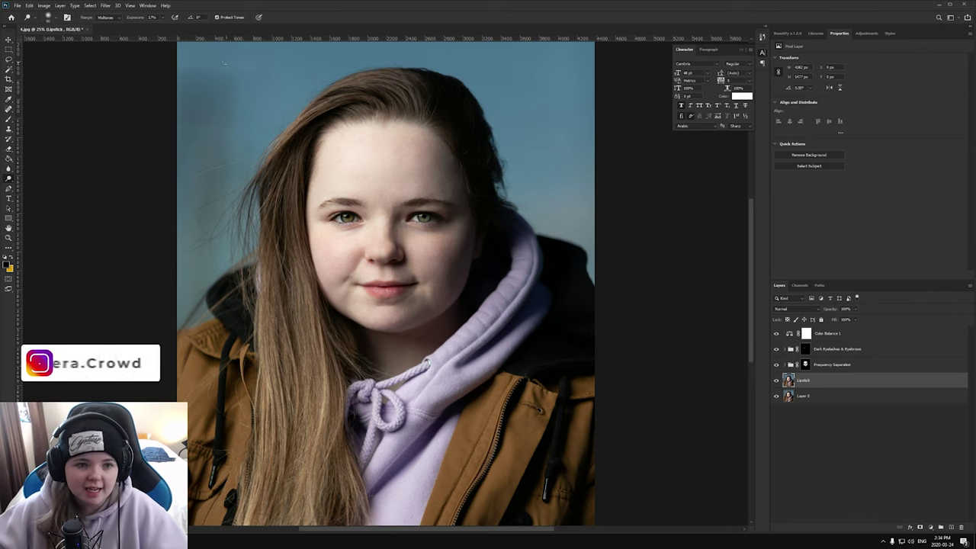
# Step: Lower the Dodge exposure from 17% to 8% and recheck Lipstick on and off
pyautogui.click(163, 17)
pyautogui.moveTo(164, 27); pyautogui.dragTo(159, 27)
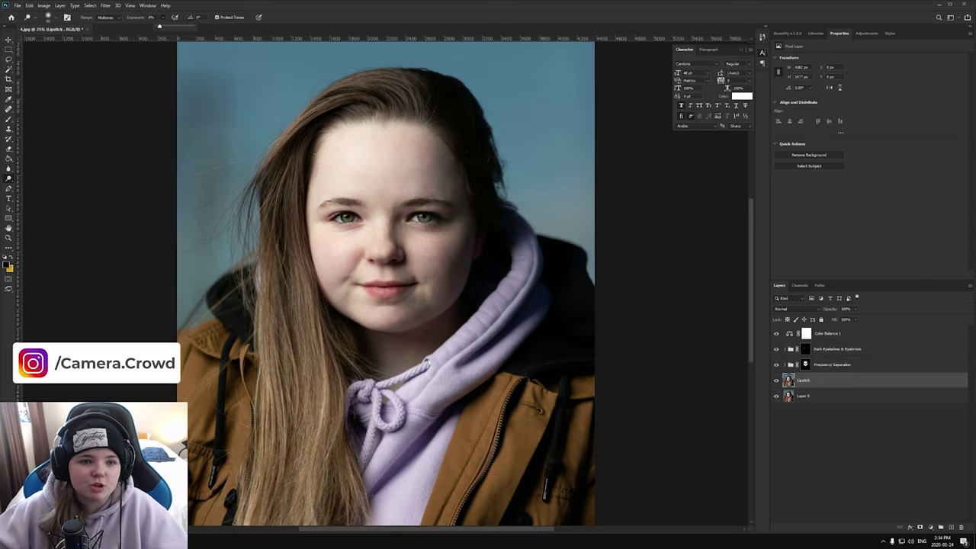
pyautogui.click(340, 219)
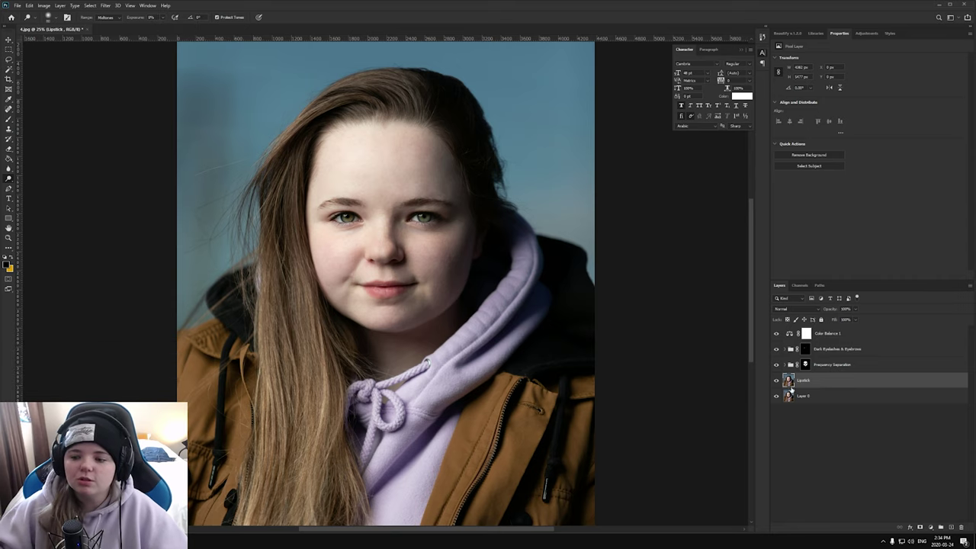
pyautogui.click(776, 380)
pyautogui.click(776, 380)
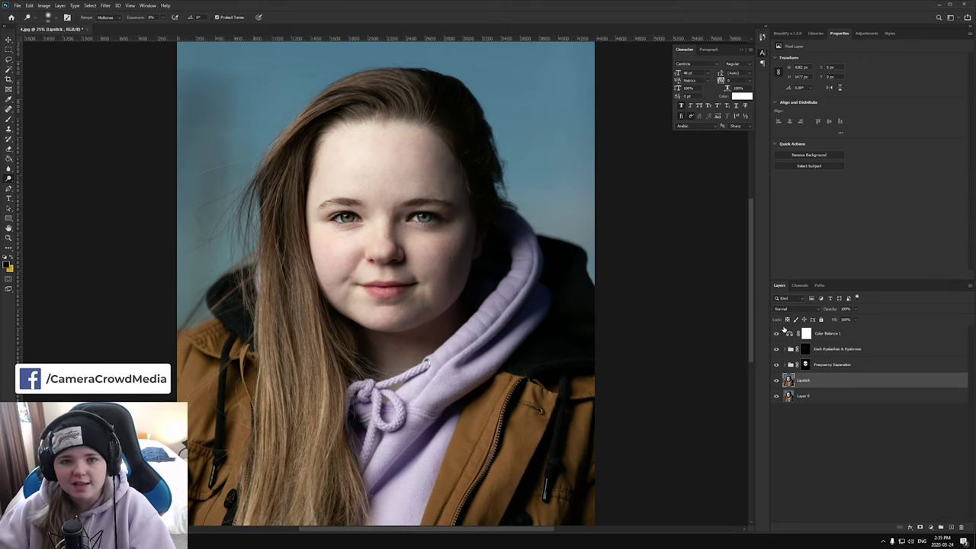
pyautogui.click(776, 380)
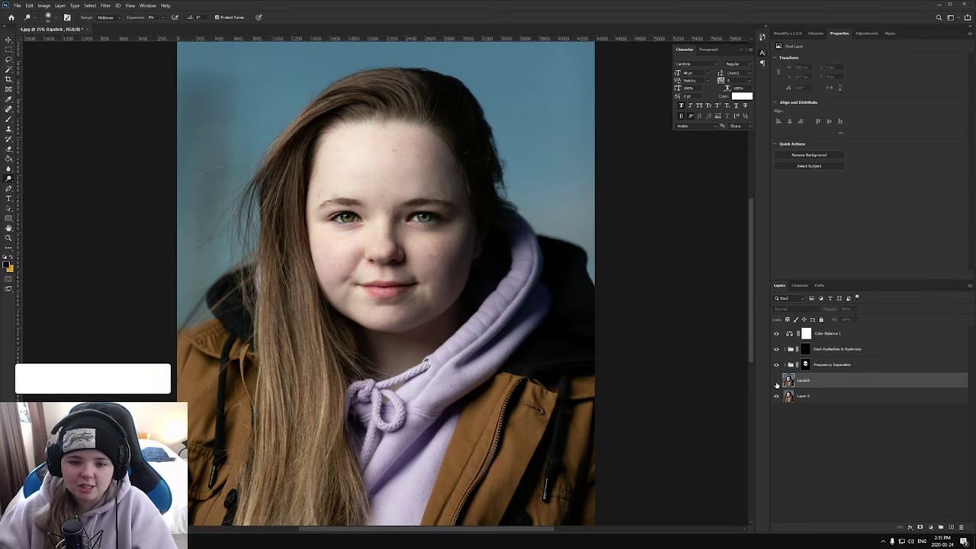
pyautogui.click(776, 380)
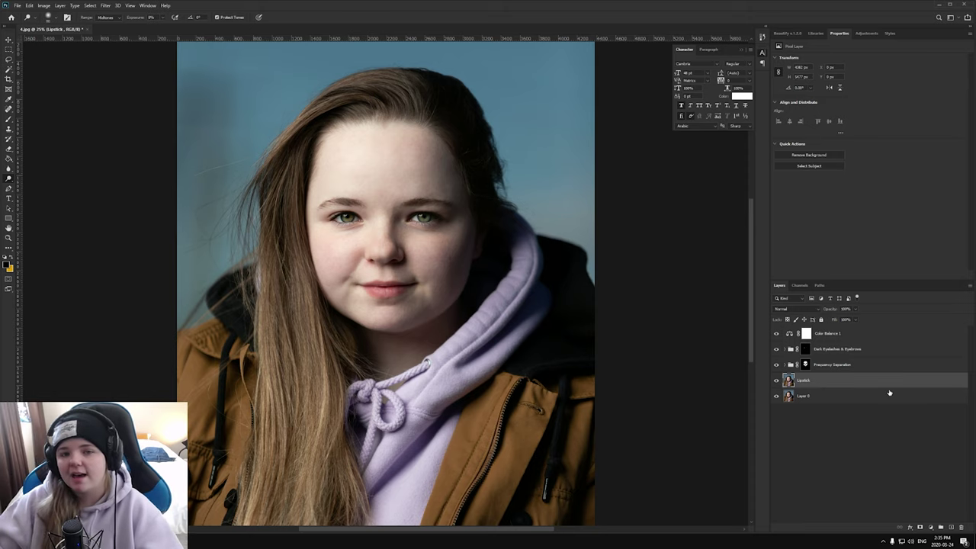
pyautogui.click(846, 462)
pyautogui.hotkey('ctrl', '-')
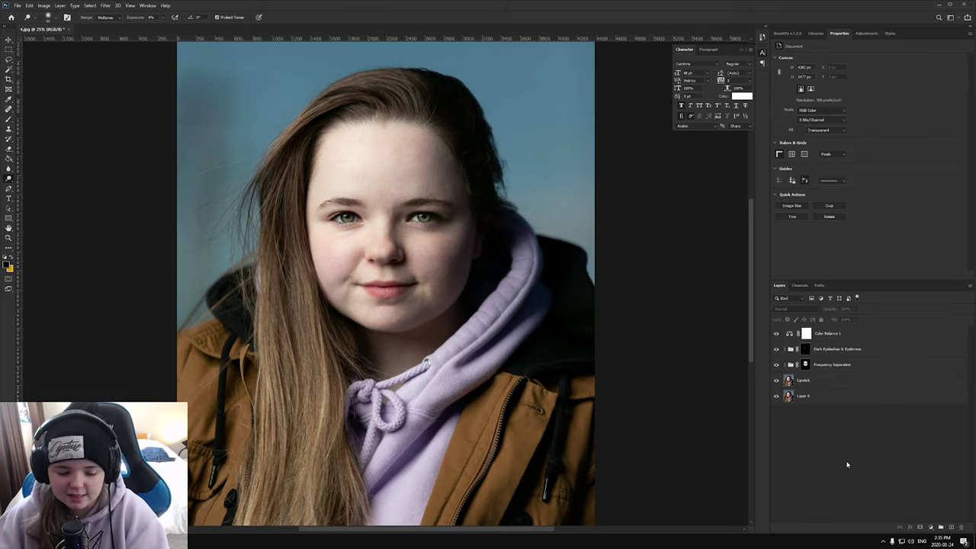